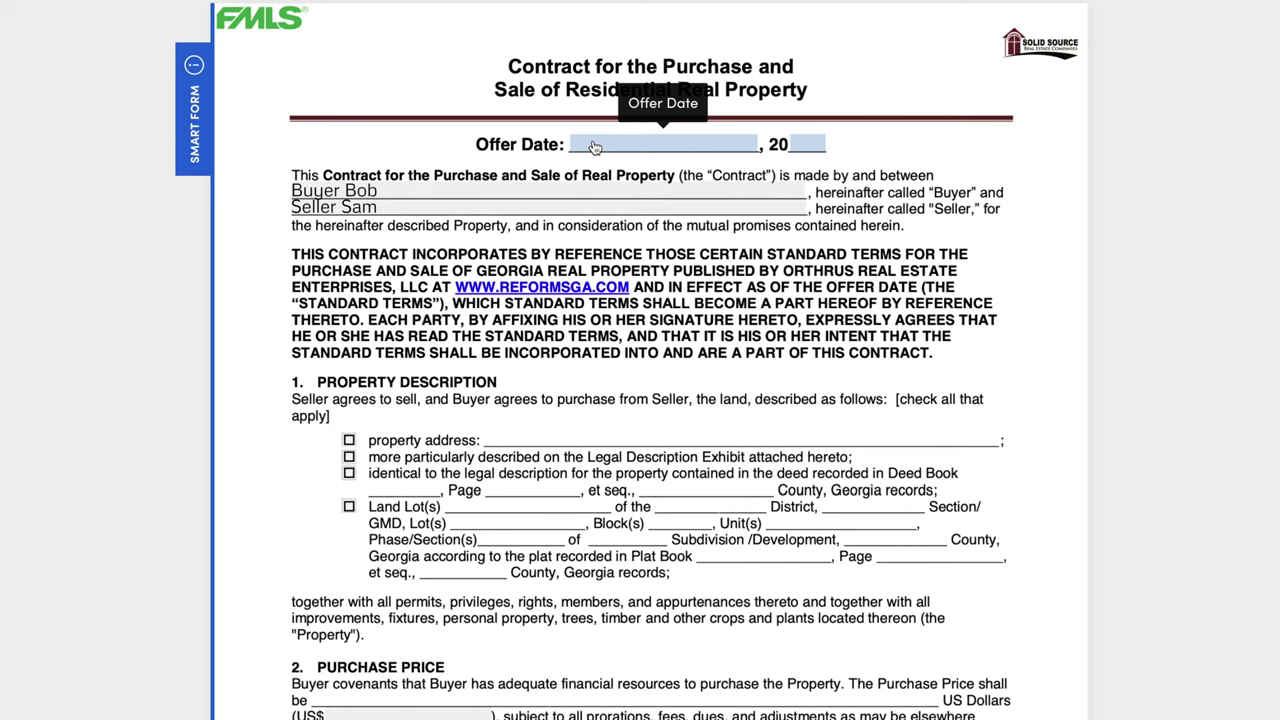
# Set the contract's offer date to June 23, 2021.
pyautogui.click(594, 147)
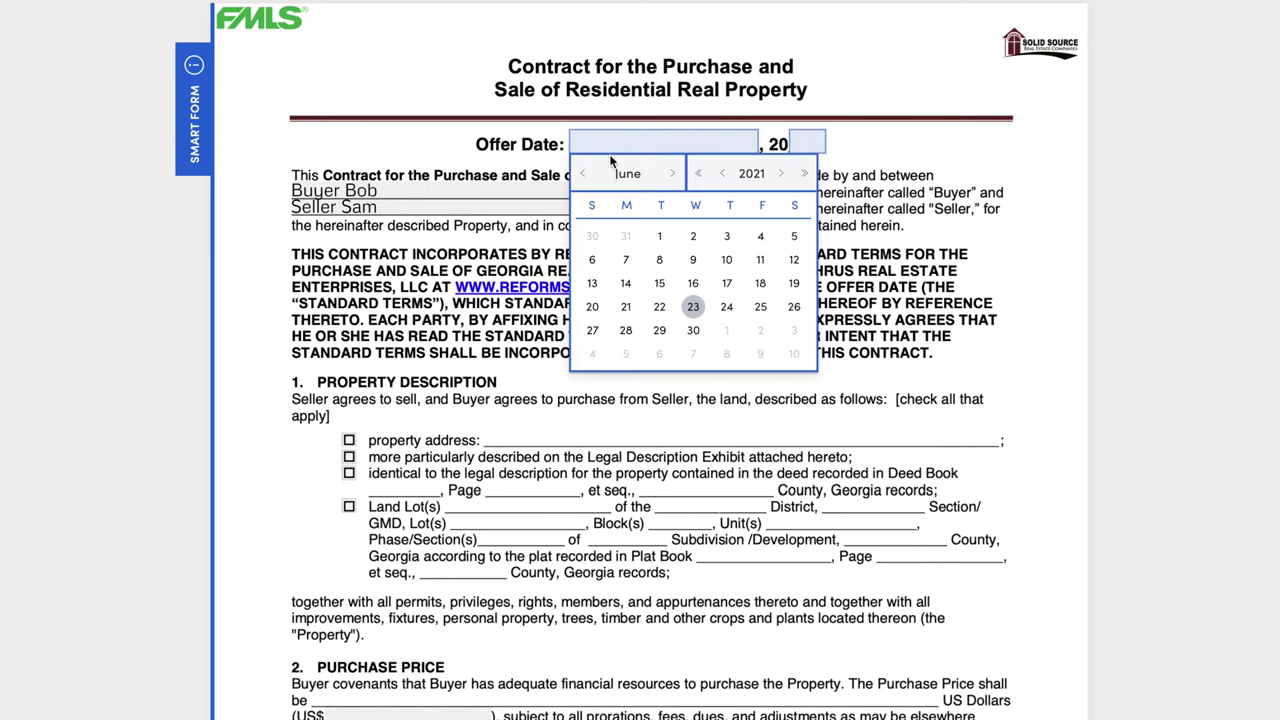
pyautogui.click(692, 307)
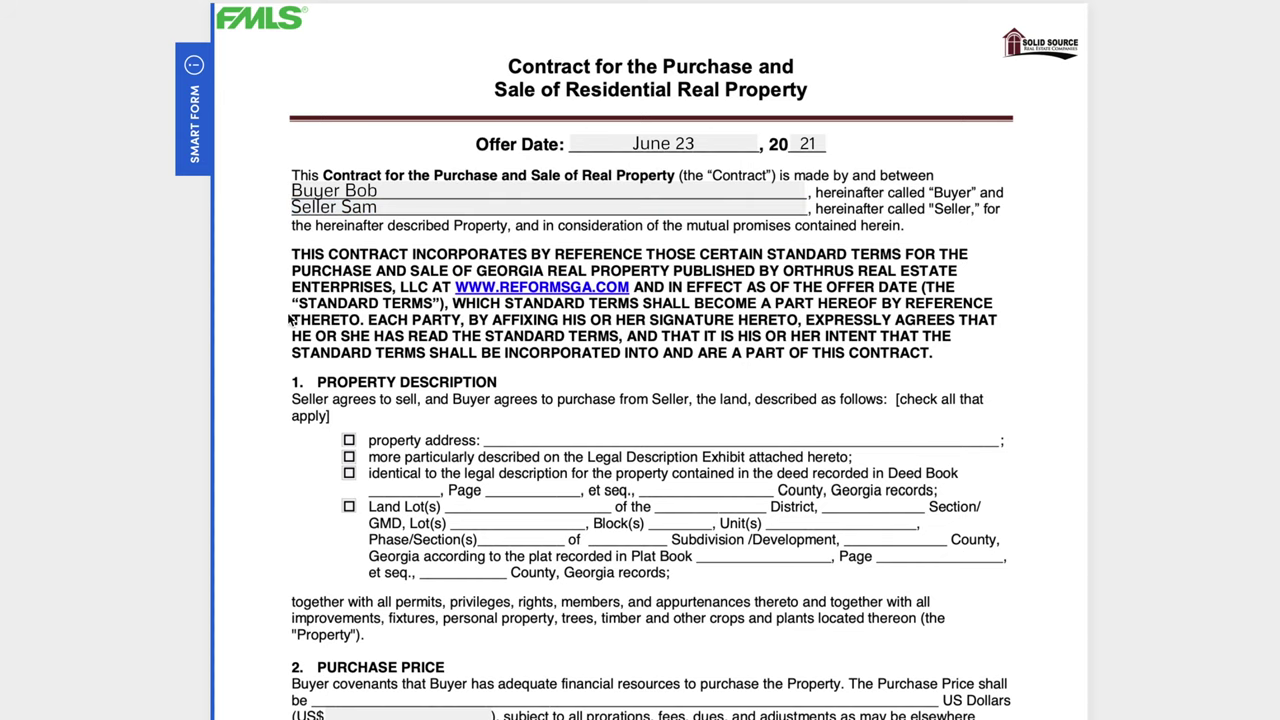
# In the Property Description section, select the property address option and the option for a legal description identical to the recorded deed.
pyautogui.scroll(-2, 285, 340)
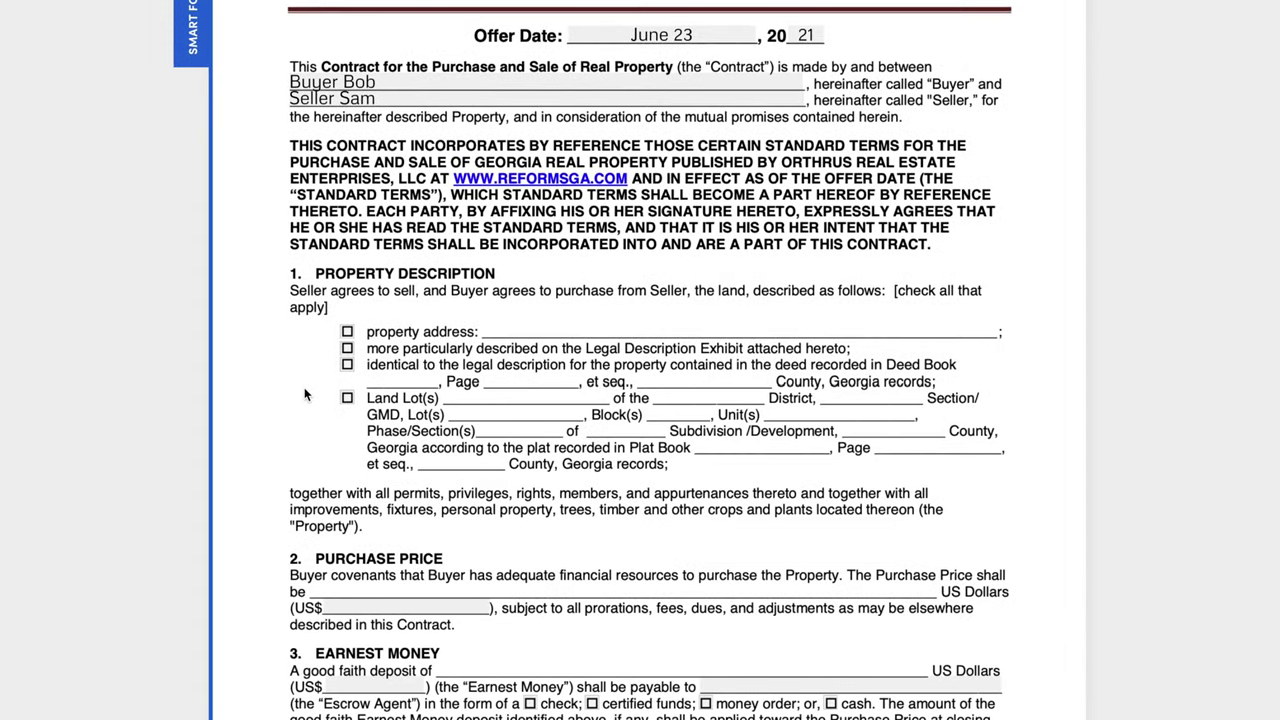
pyautogui.scroll(-2, 306, 395)
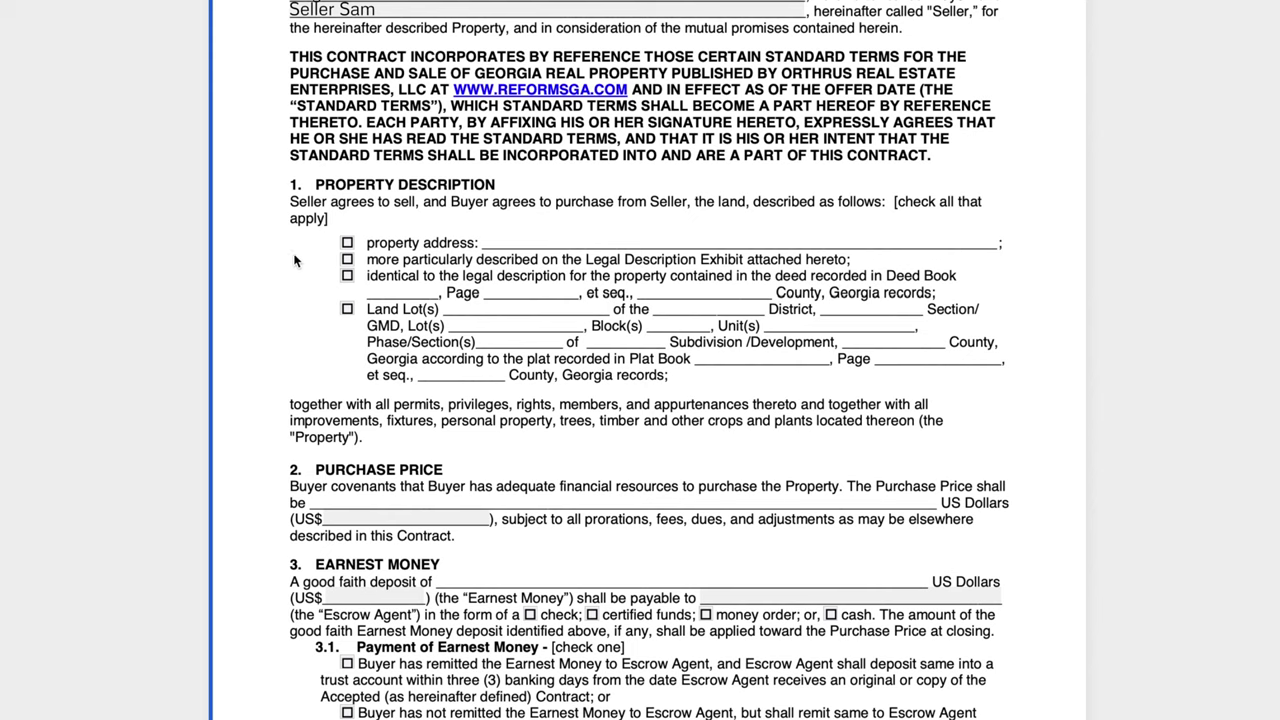
pyautogui.click(347, 245)
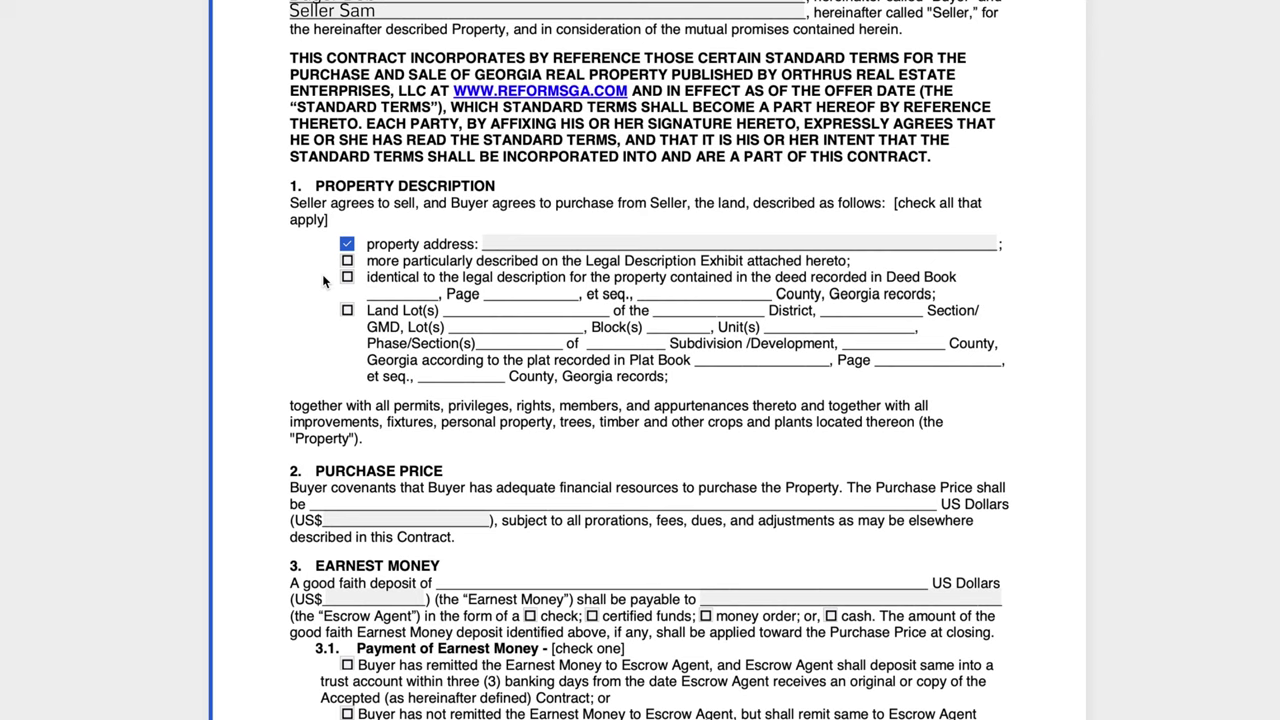
pyautogui.click(347, 277)
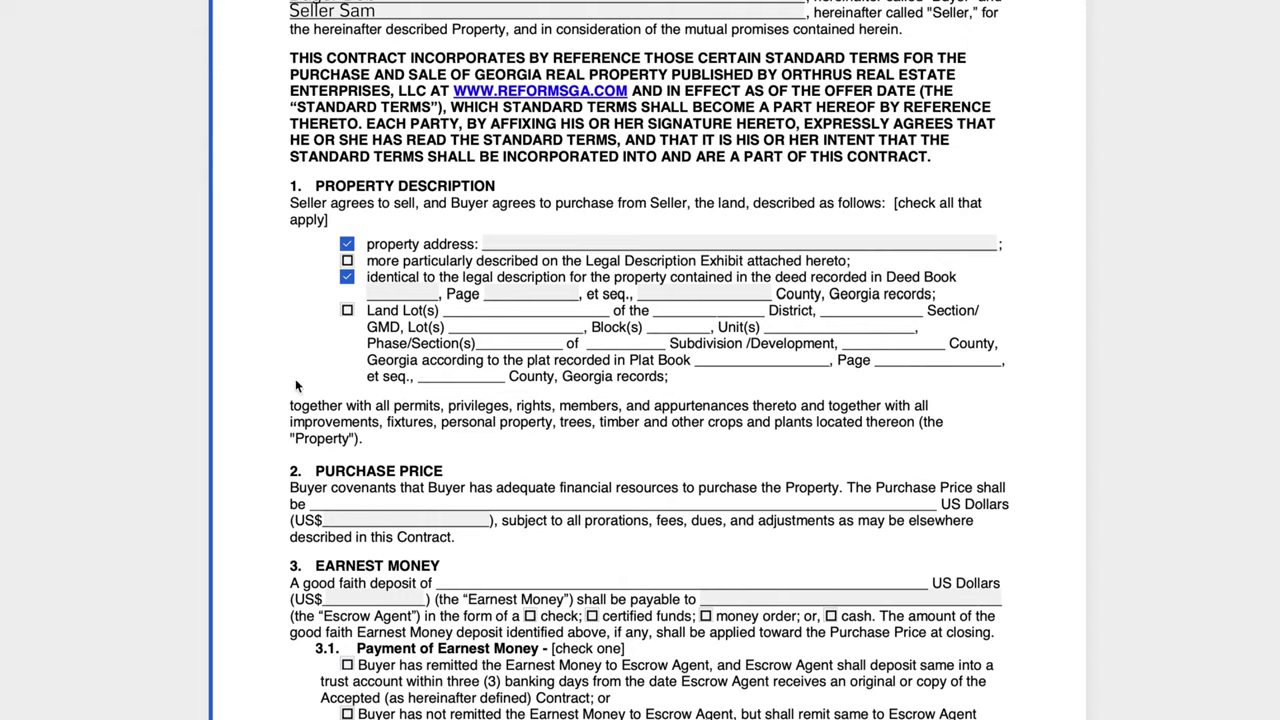
# Enter a purchase price of US$275,000.00 in section 2.
pyautogui.scroll(-3, 296, 388)
pyautogui.scroll(-1, 296, 388)
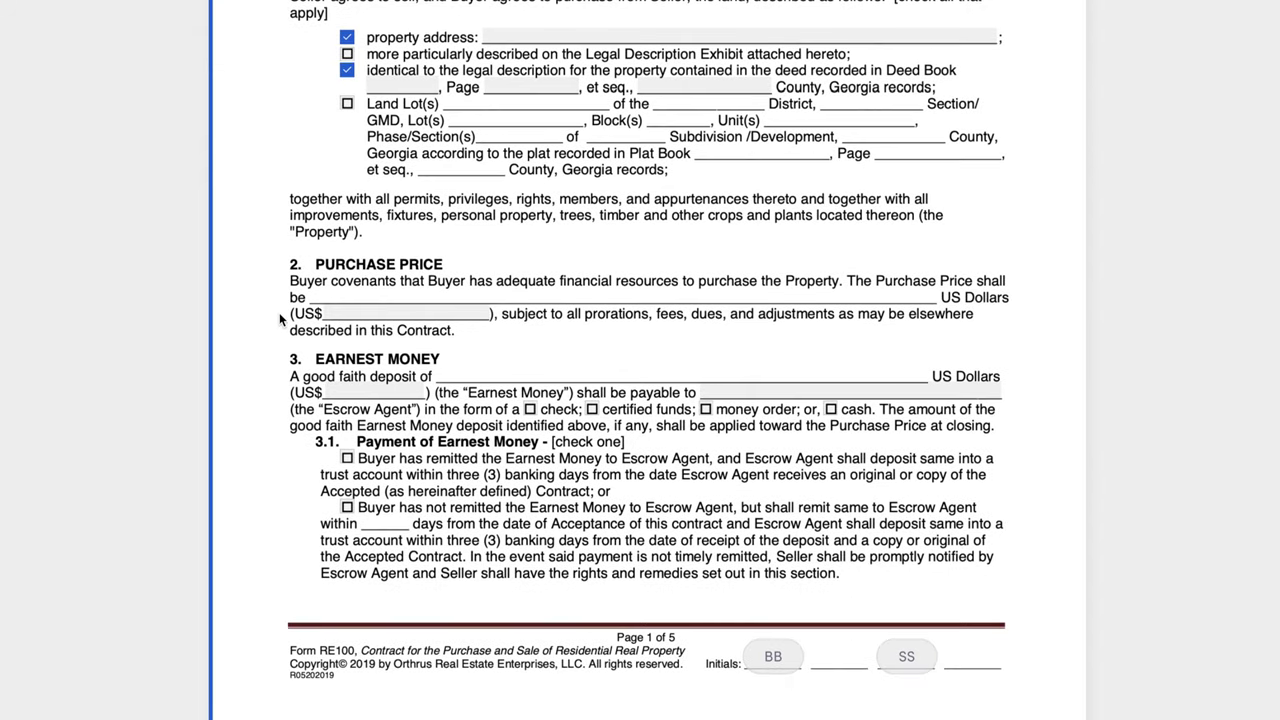
pyautogui.click(363, 314)
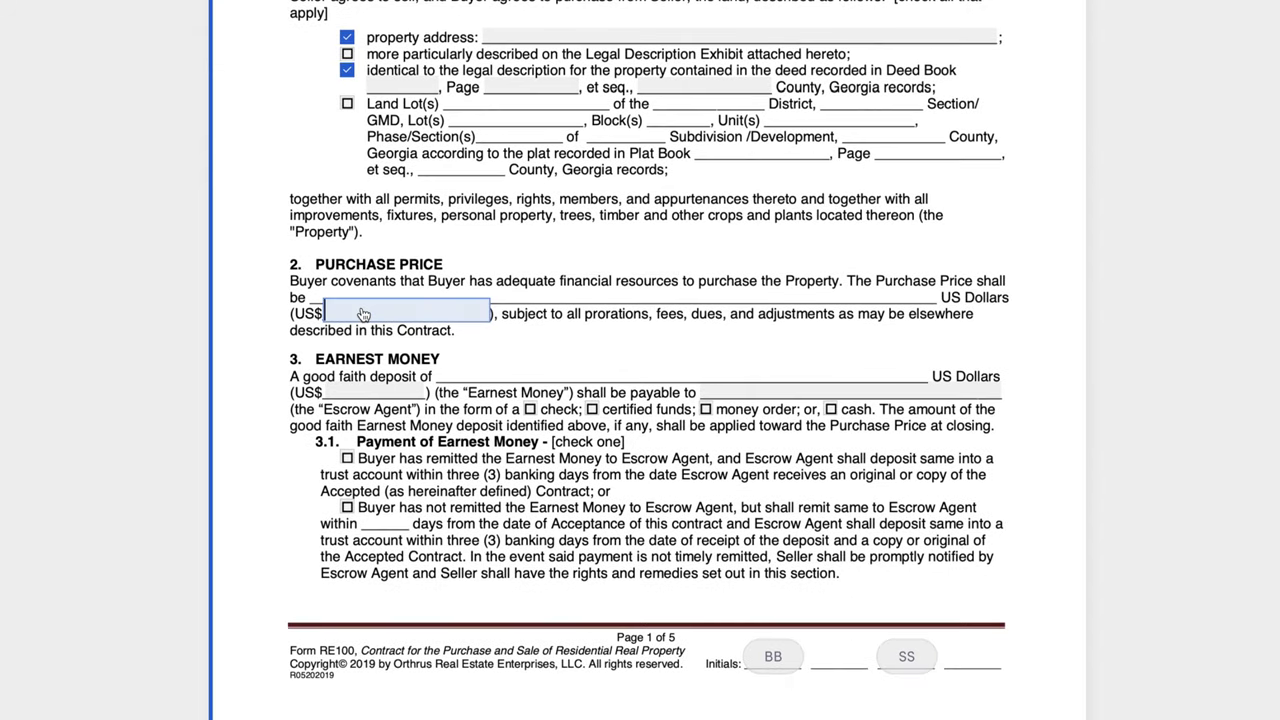
pyautogui.write('2,750.00')
pyautogui.click(495, 357)
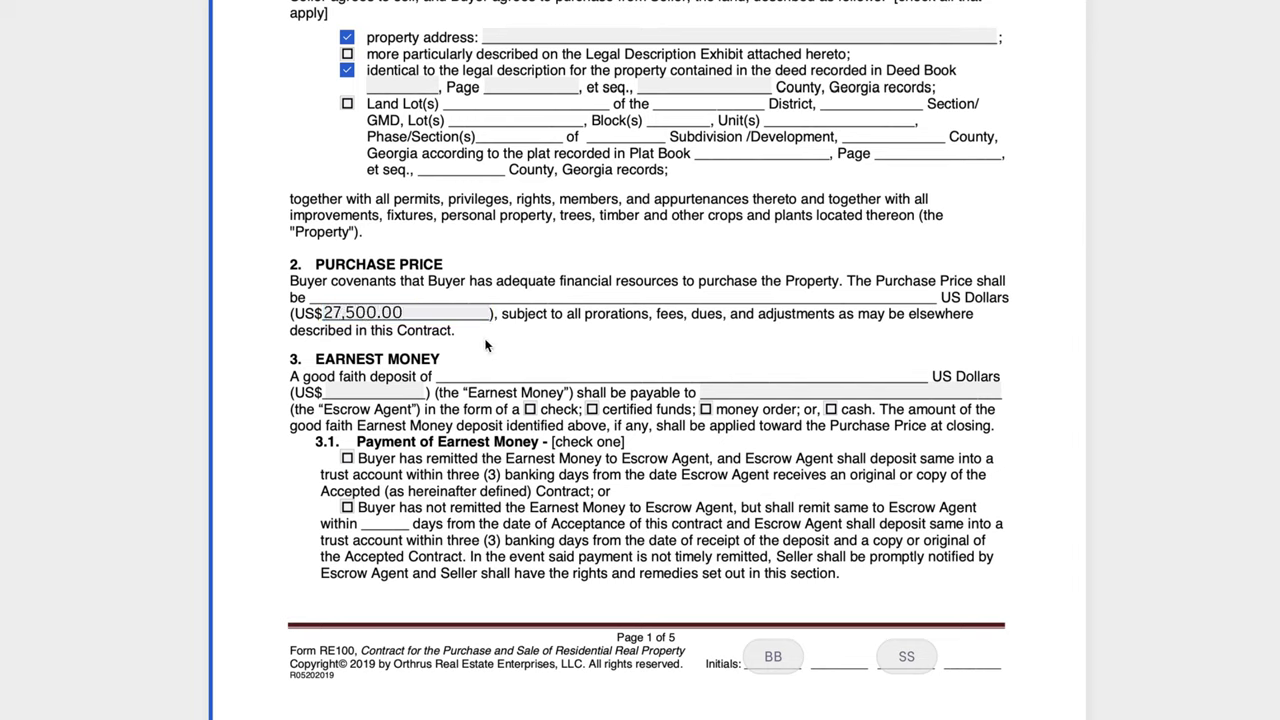
pyautogui.click(466, 320)
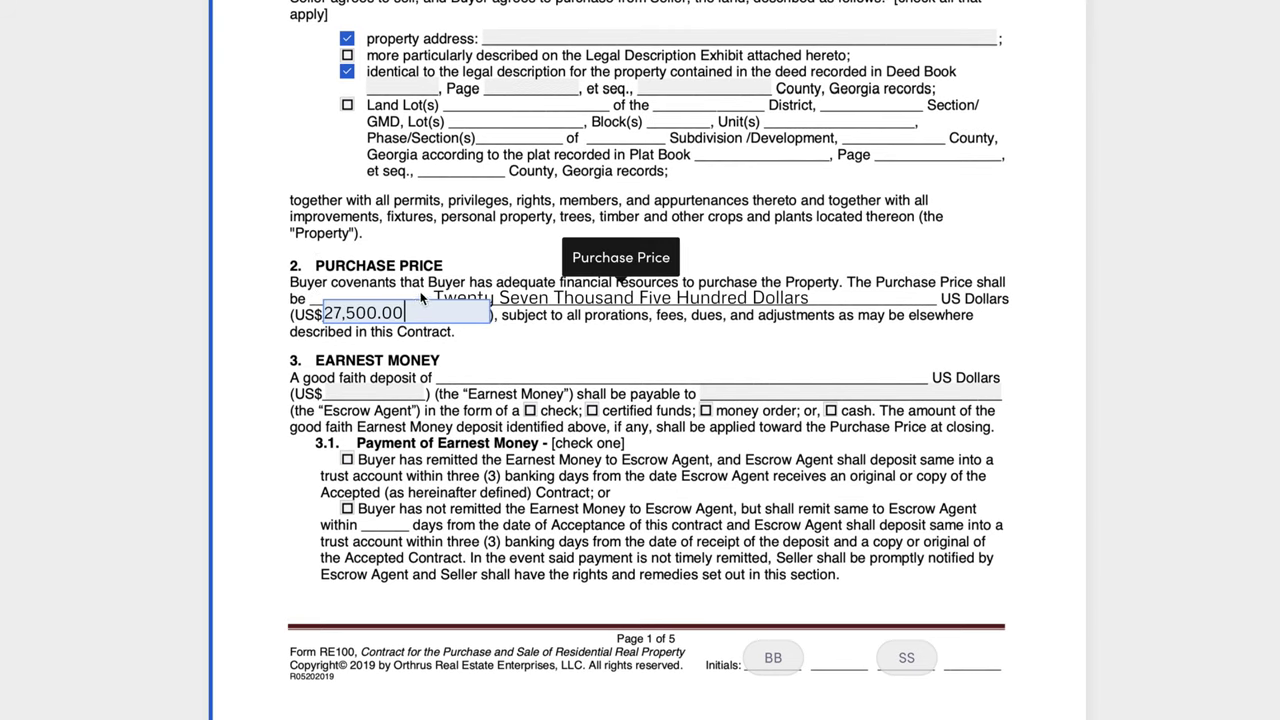
pyautogui.click(370, 313)
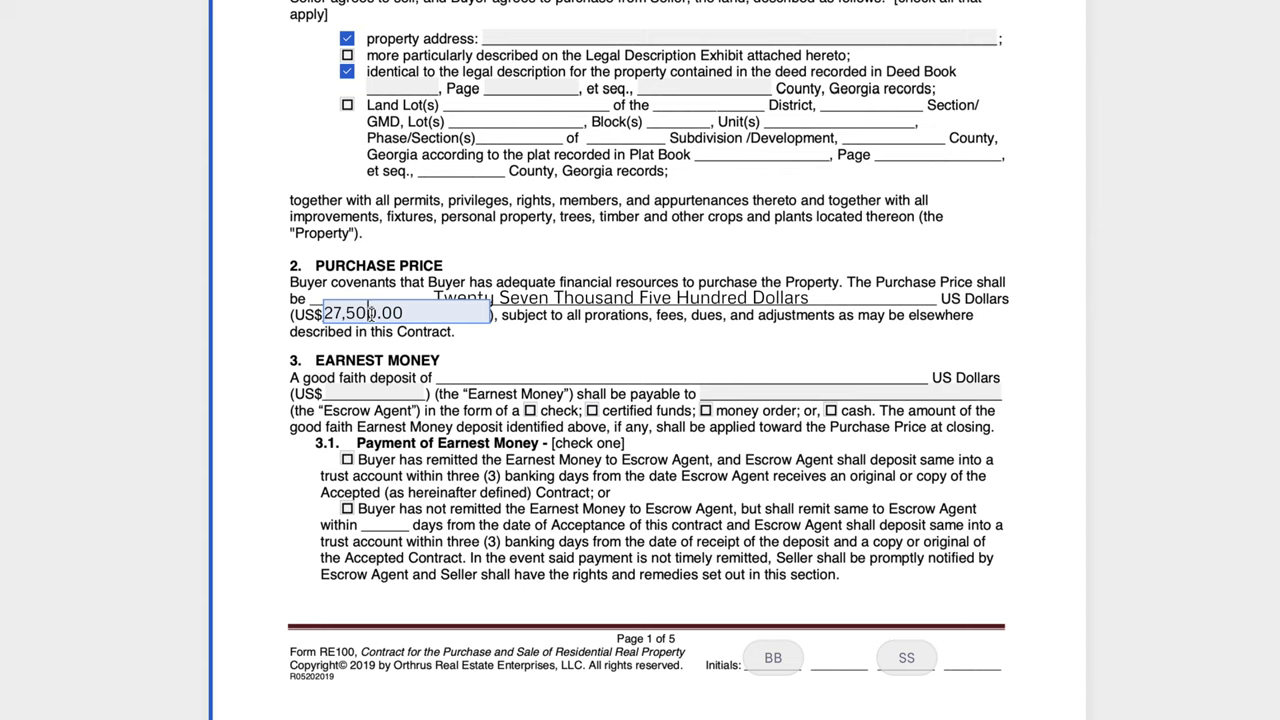
pyautogui.write('0')
pyautogui.click(562, 350)
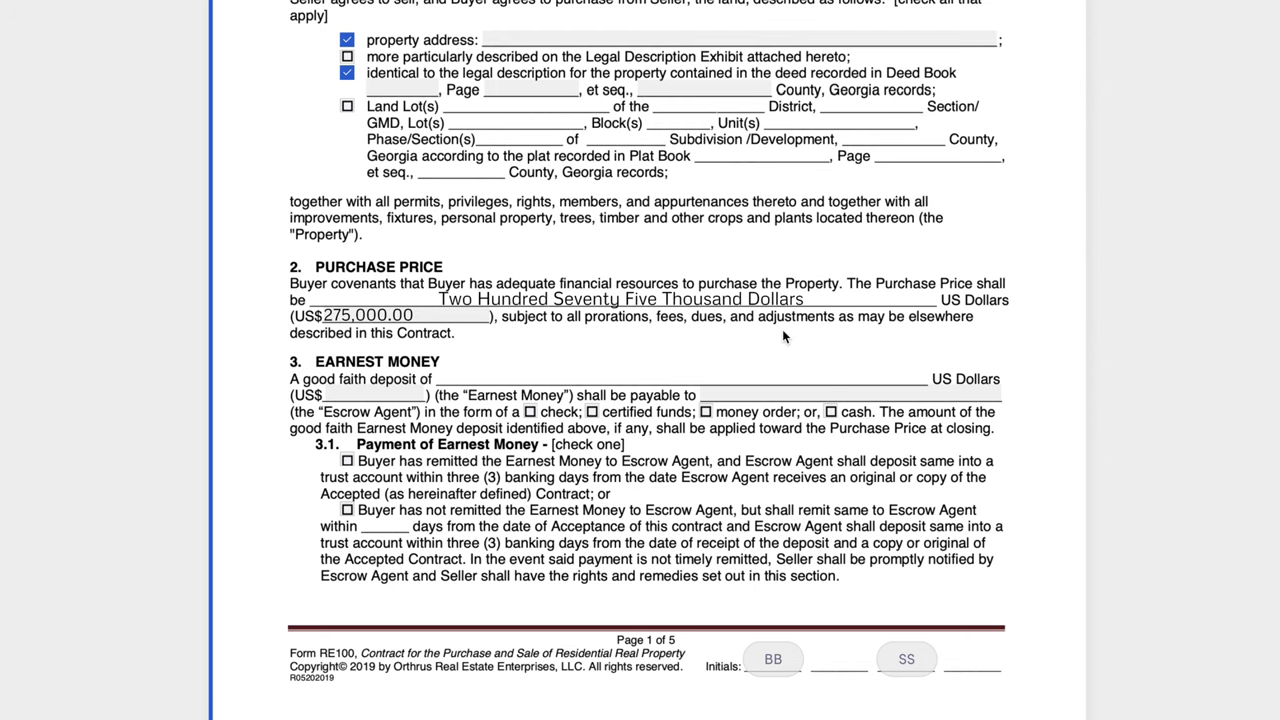
# Enter an earnest money deposit of US$3,000.00 in section 3.
pyautogui.scroll(-1, 783, 336)
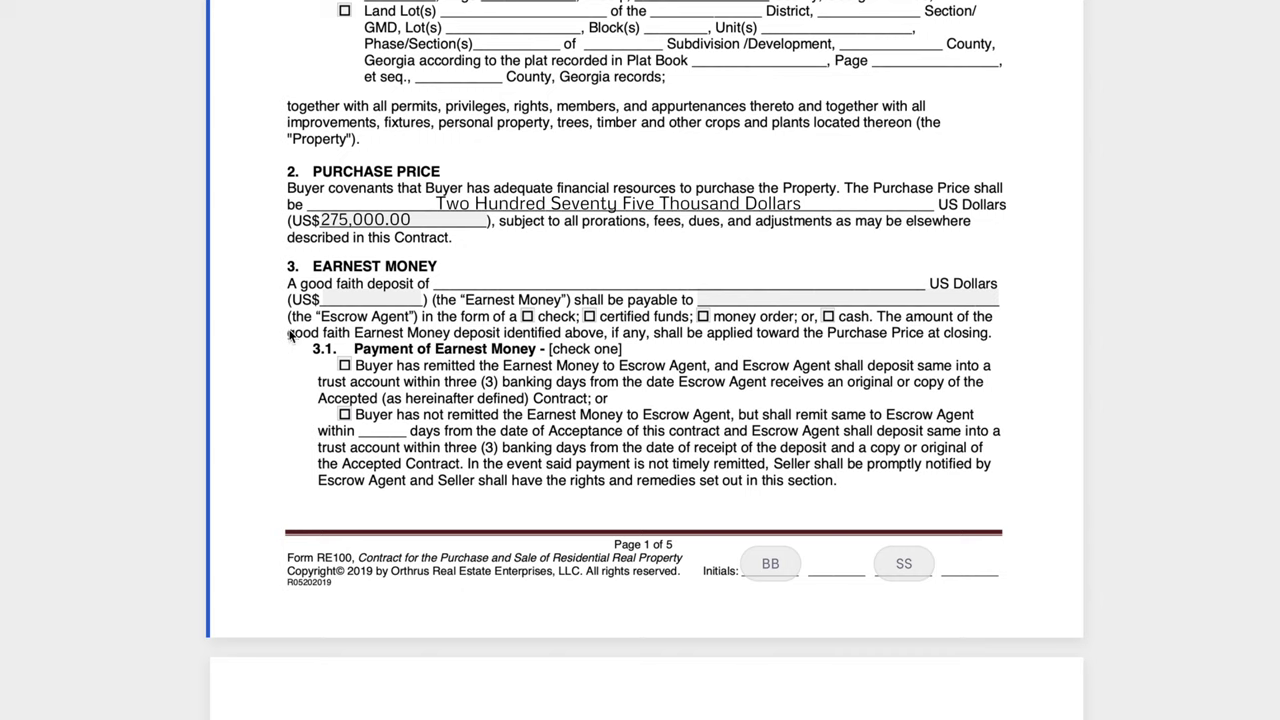
pyautogui.click(343, 305)
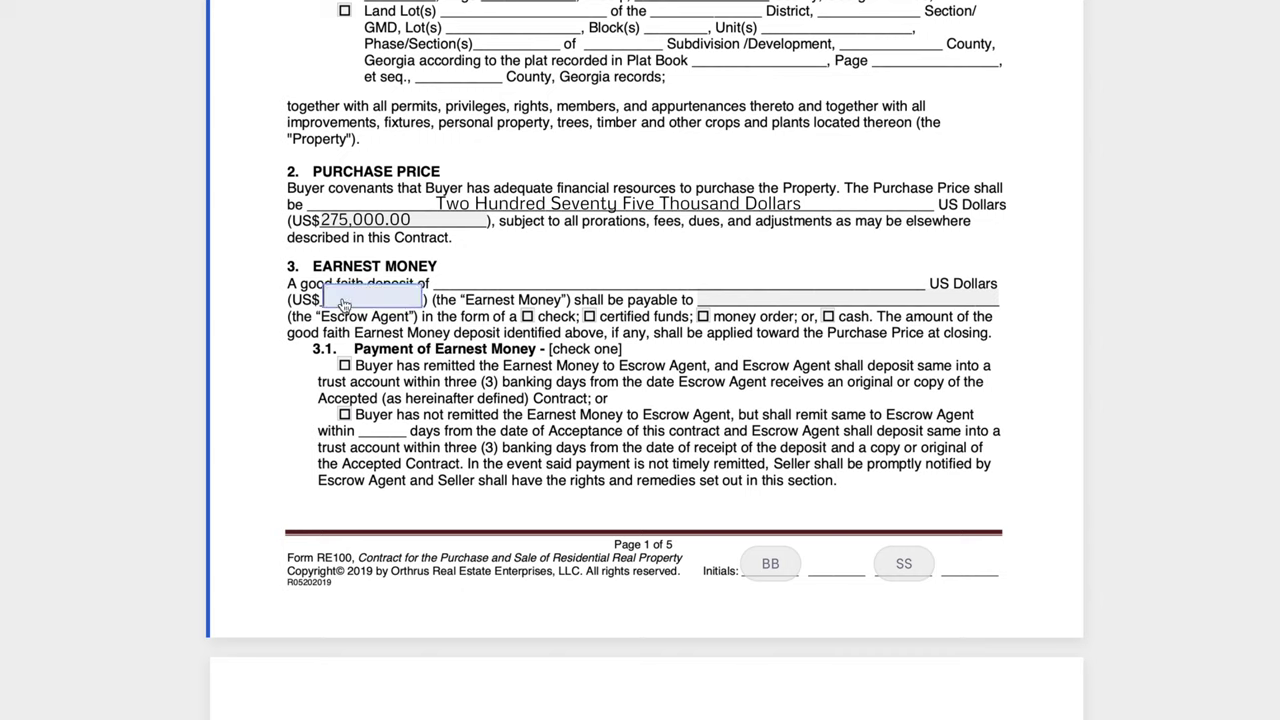
pyautogui.write('3,000.00')
pyautogui.click(793, 362)
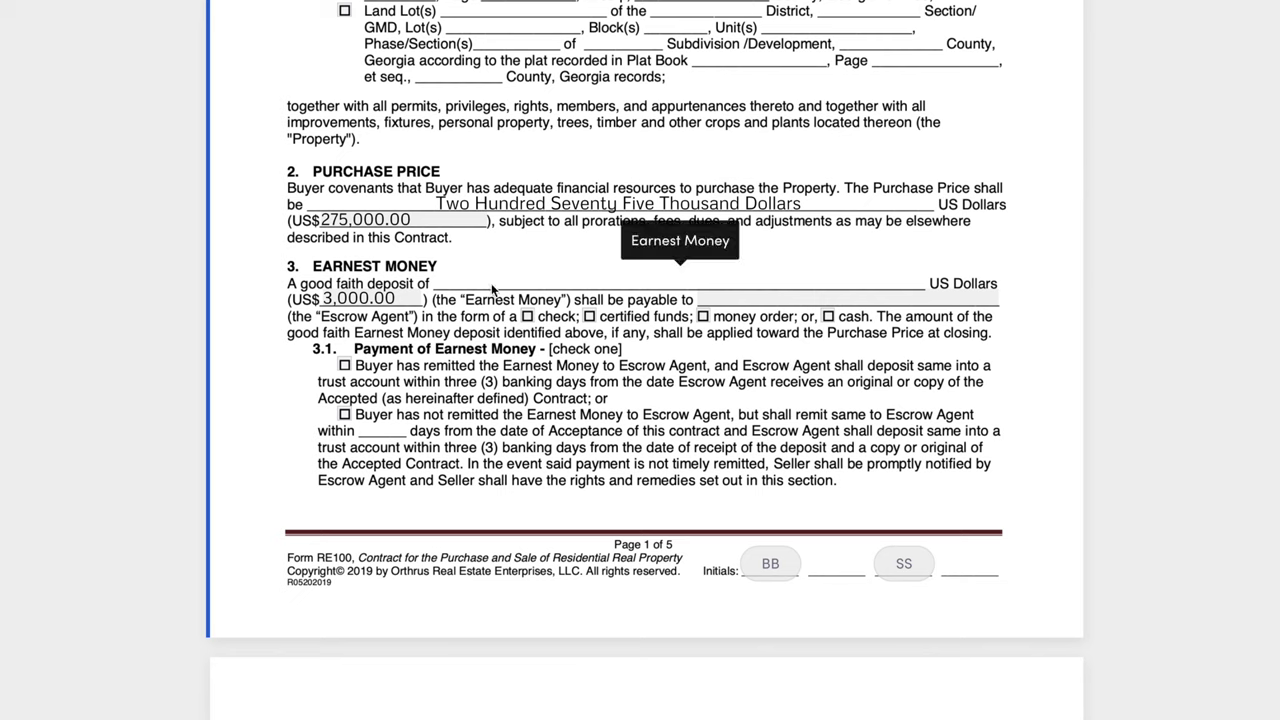
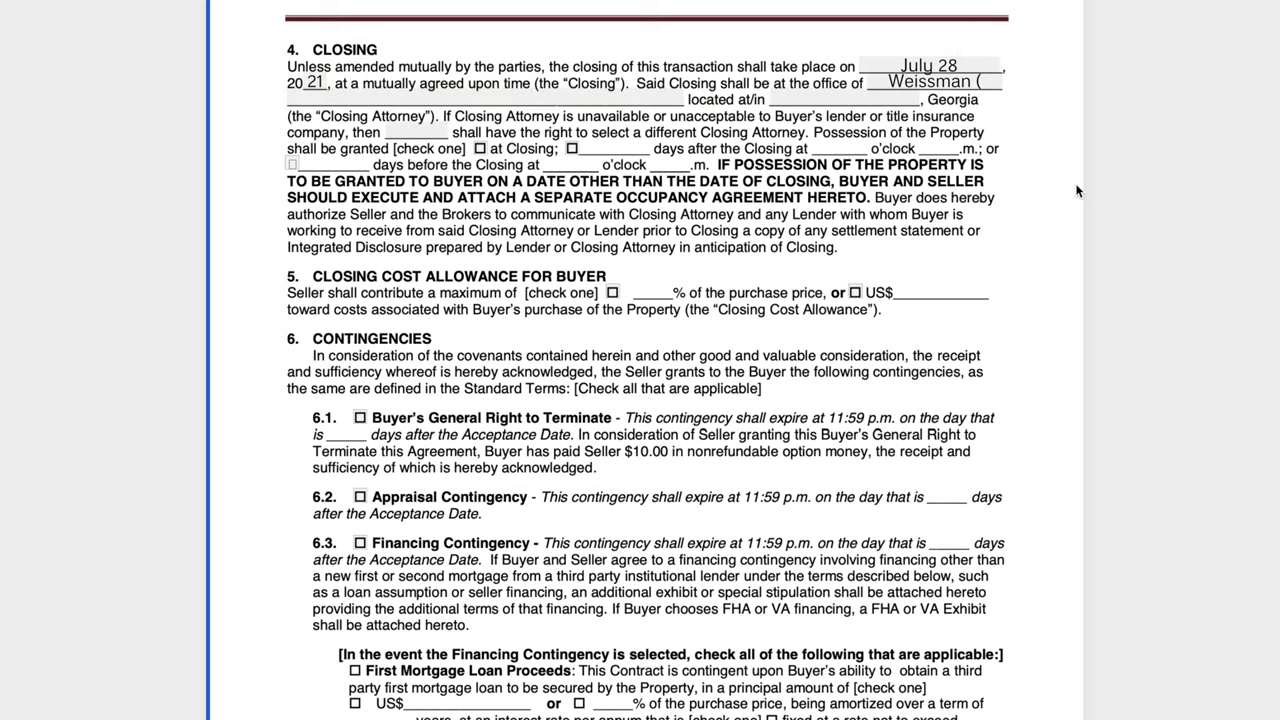
# Correct the closing attorney's office to read Weissman and enter Alpharetta as its location in the Closing section.
pyautogui.click(970, 90)
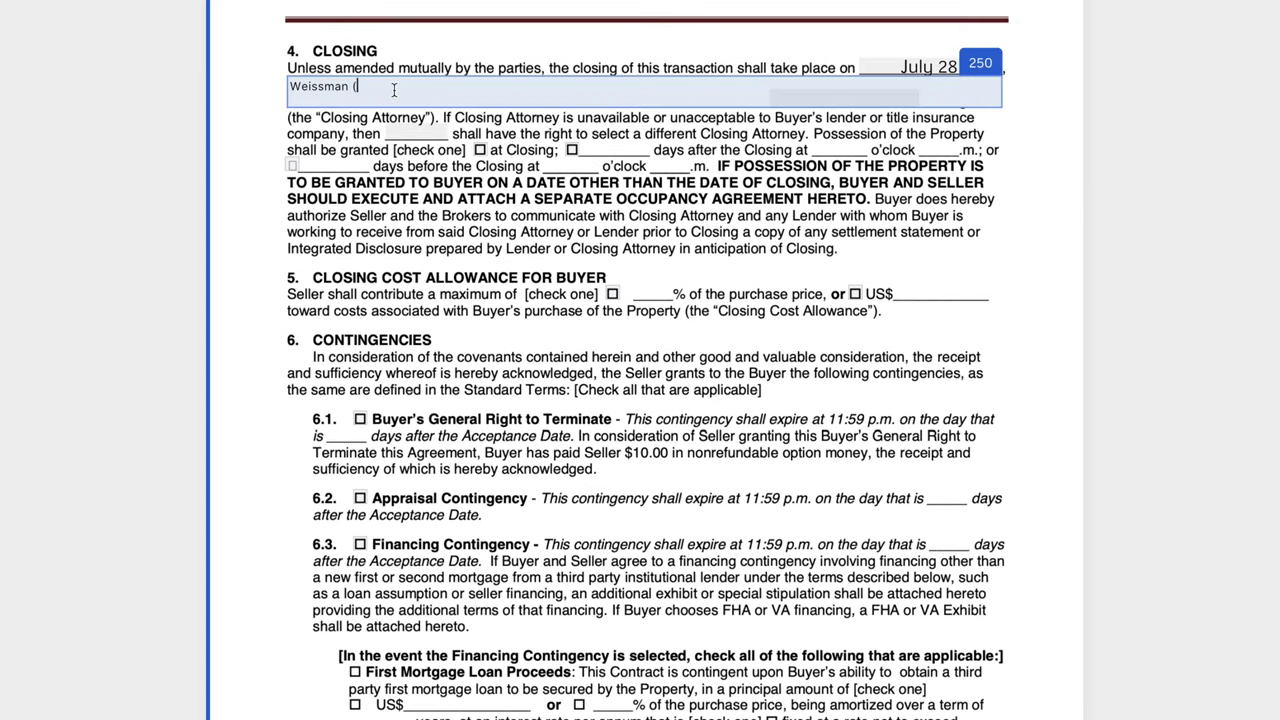
pyautogui.press('BackSpace')
pyautogui.click(1020, 214)
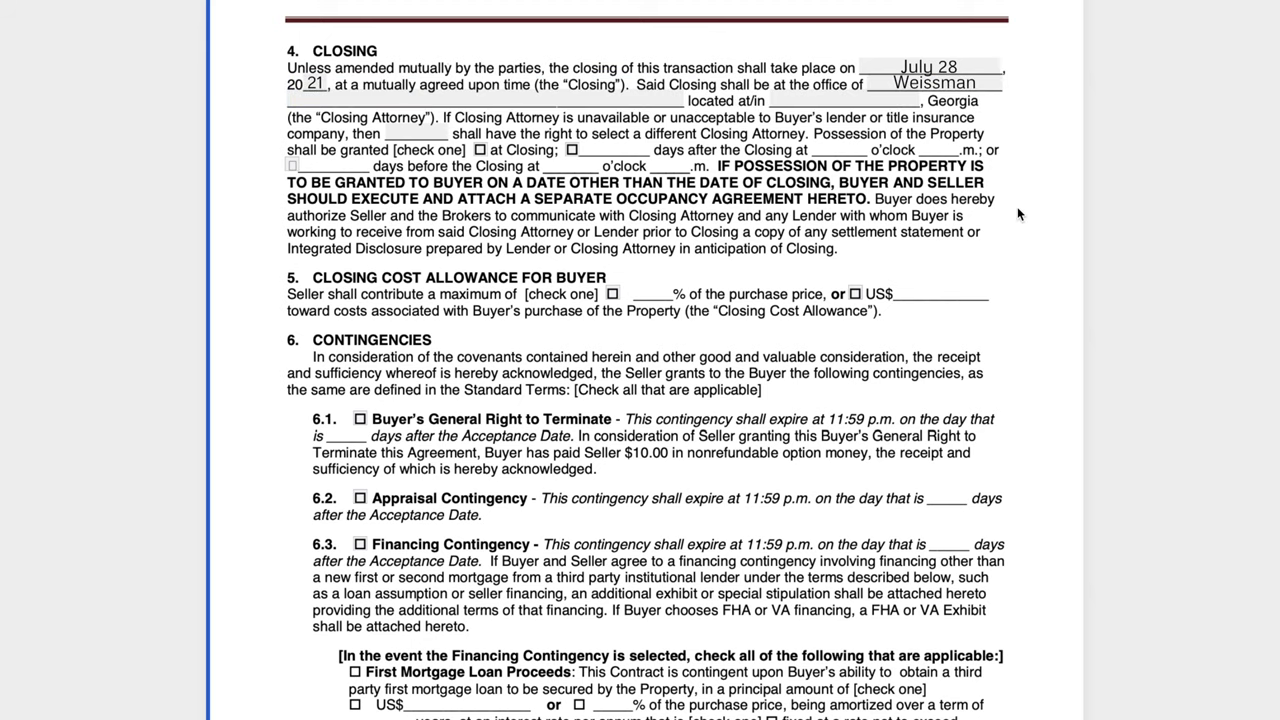
pyautogui.click(826, 105)
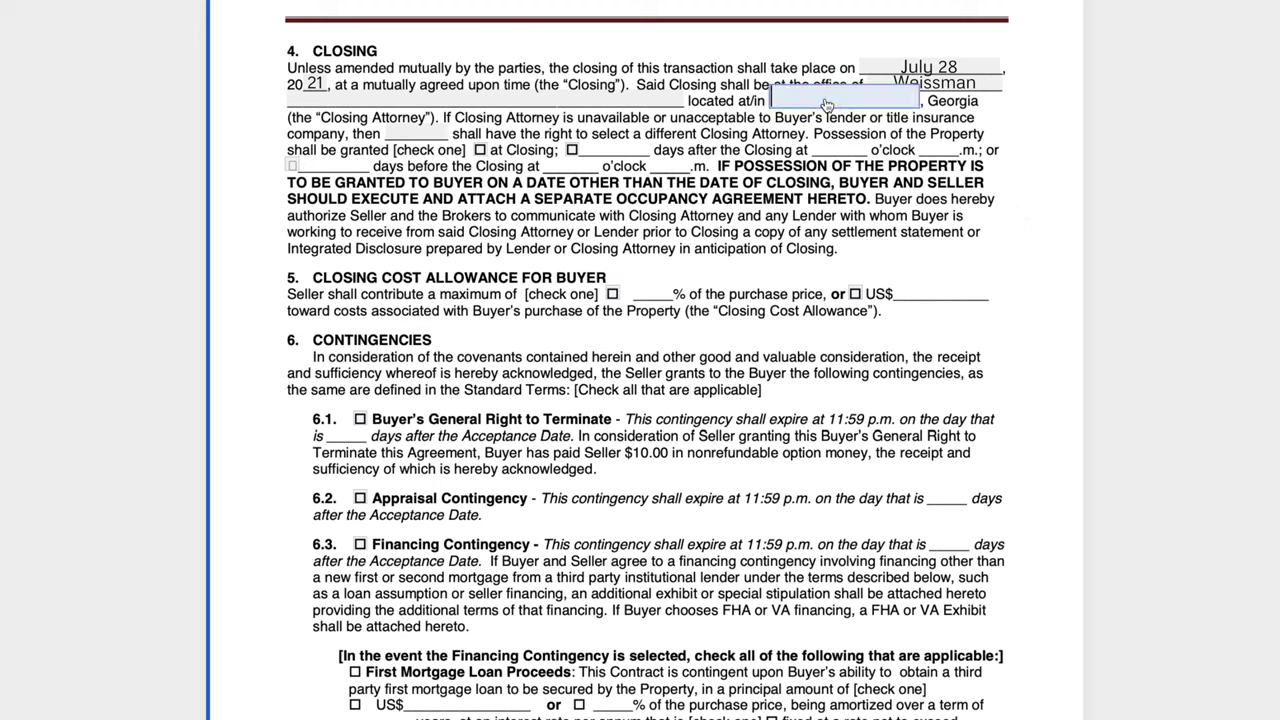
pyautogui.write('Alpharetta')
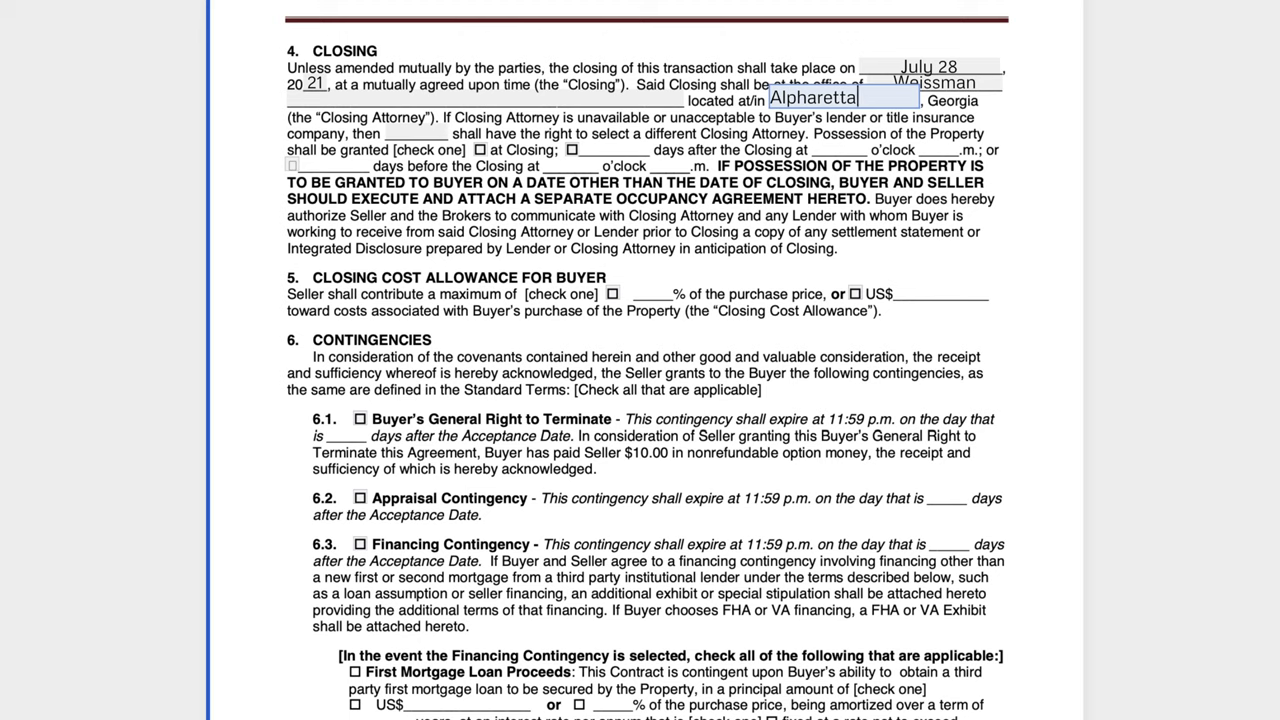
pyautogui.click(1063, 155)
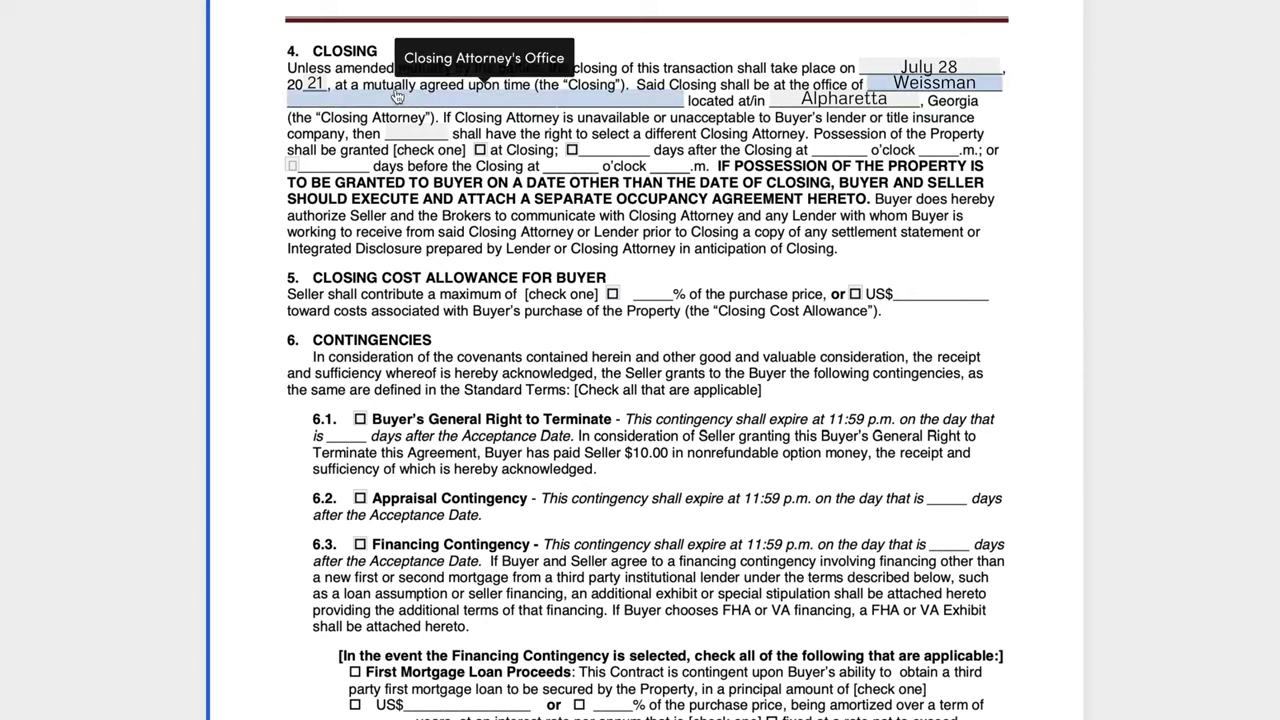
# Give the Buyer the right to select a different closing attorney and grant possession of the property at Closing.
pyautogui.click(403, 135)
pyautogui.write('Buyer')
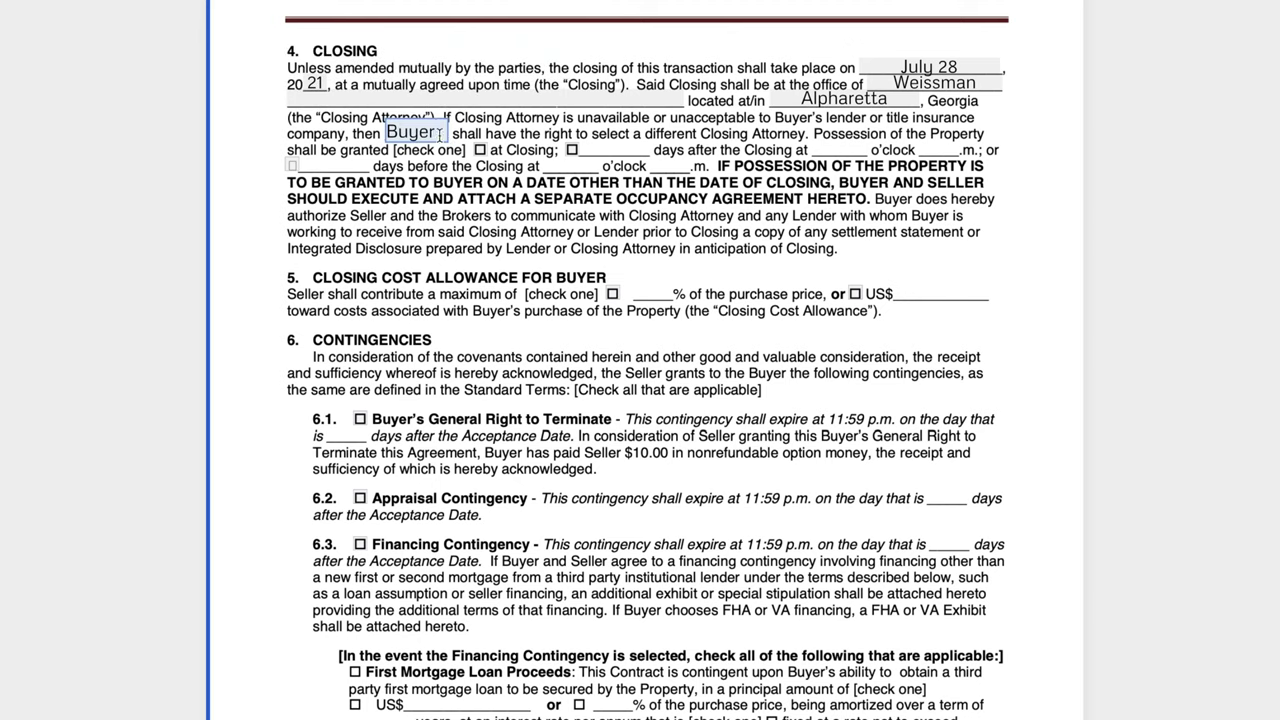
pyautogui.click(882, 212)
pyautogui.click(481, 150)
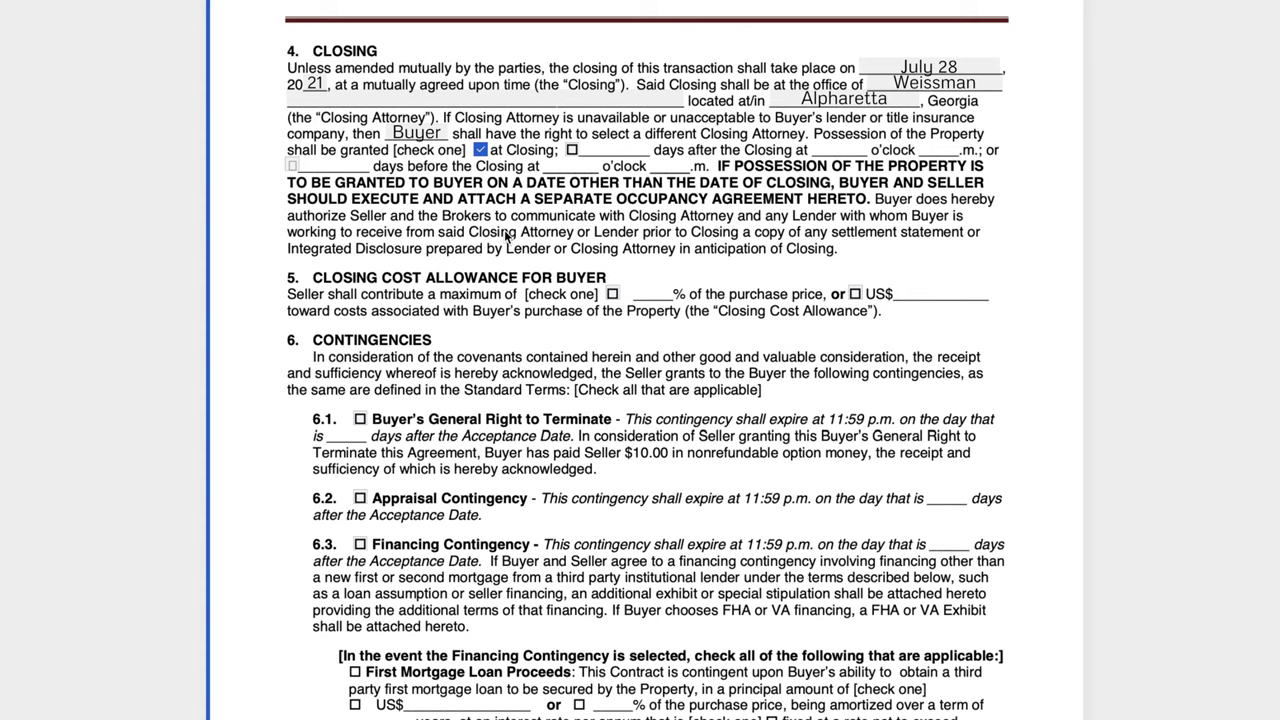
# Choose the US dollar option for the closing cost allowance and set the seller's contribution to 0.00.
pyautogui.scroll(-3, 506, 236)
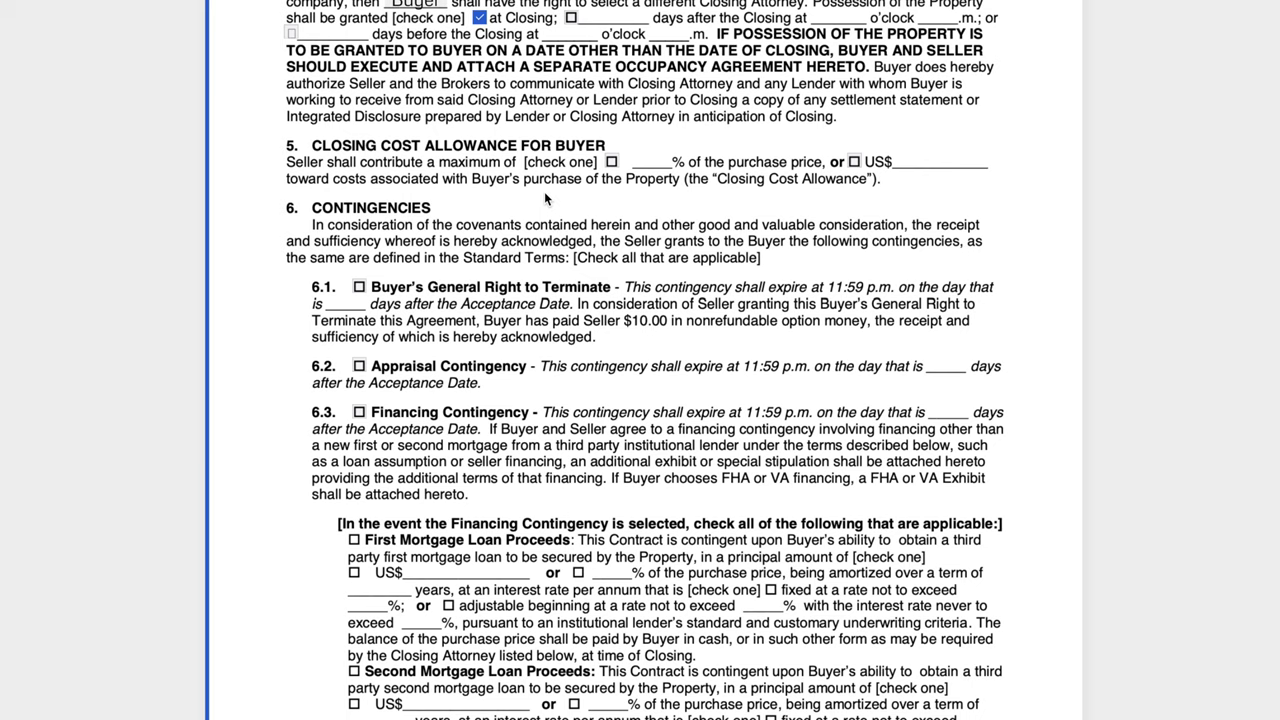
pyautogui.click(854, 162)
pyautogui.click(920, 166)
pyautogui.write('0.00')
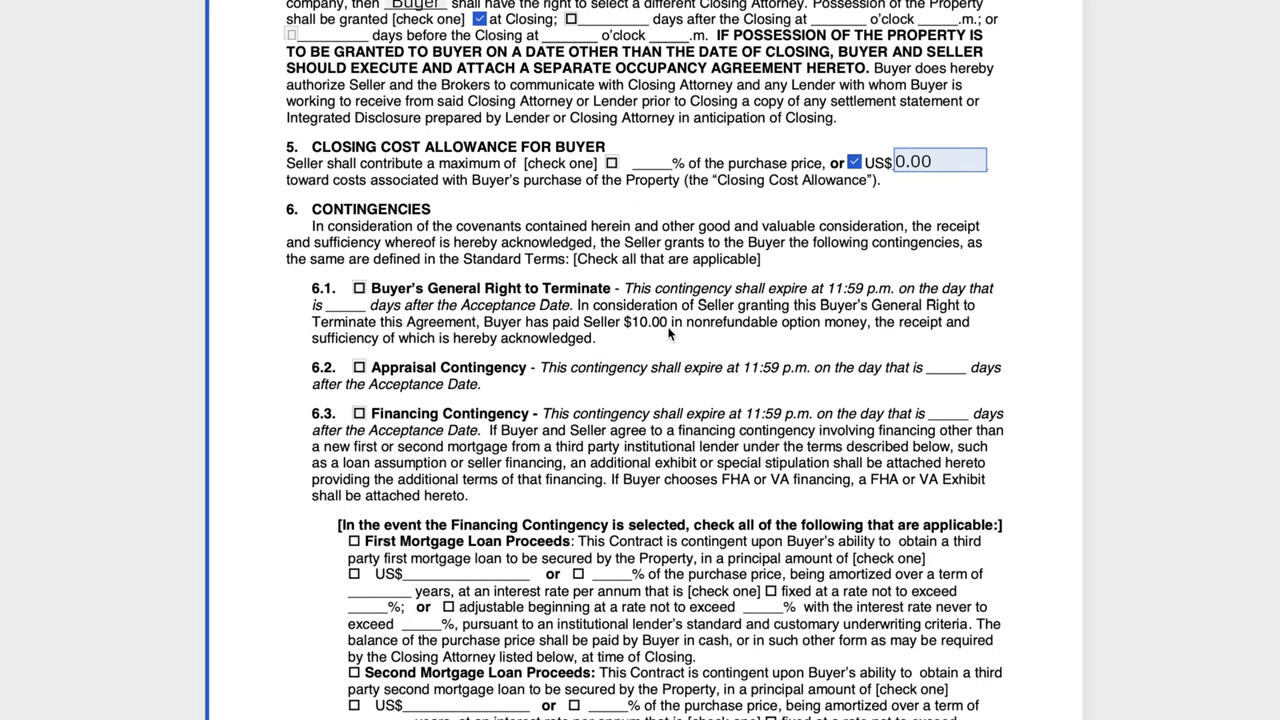
# Include the Buyer's General Right to Terminate contingency, expiring 7 days after the Acceptance Date.
pyautogui.scroll(-2, 669, 333)
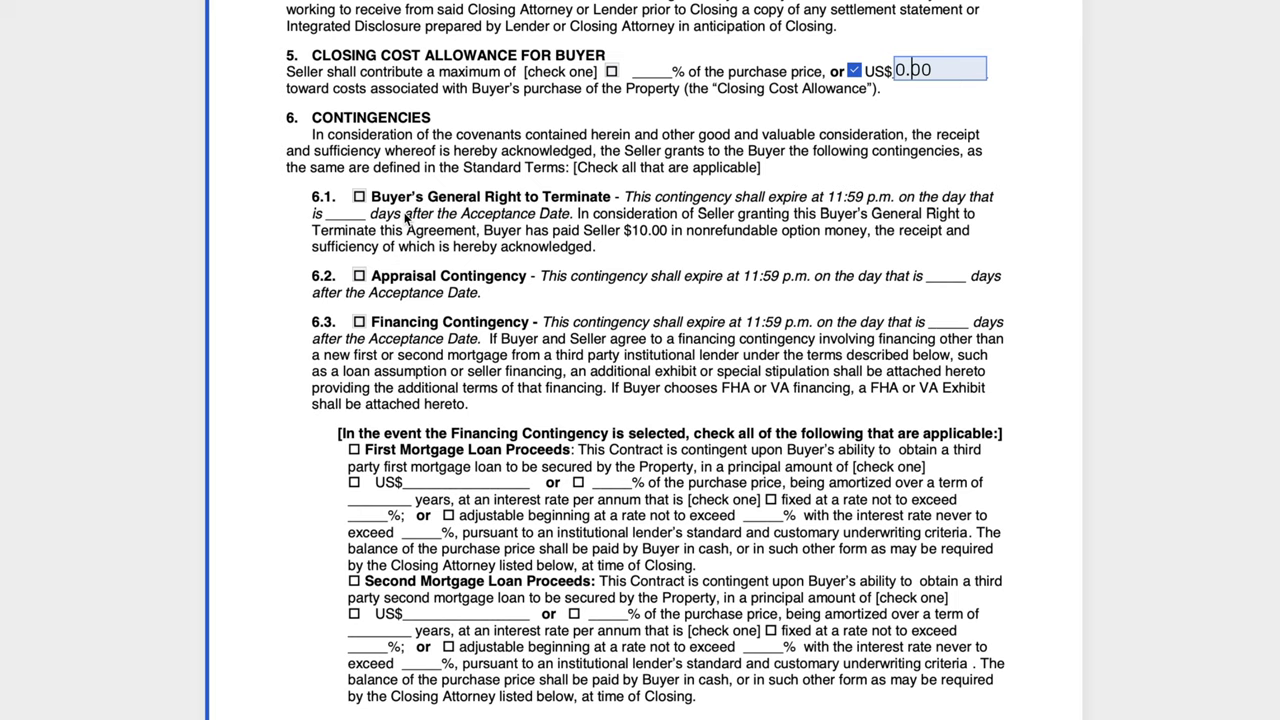
pyautogui.click(358, 198)
pyautogui.click(340, 215)
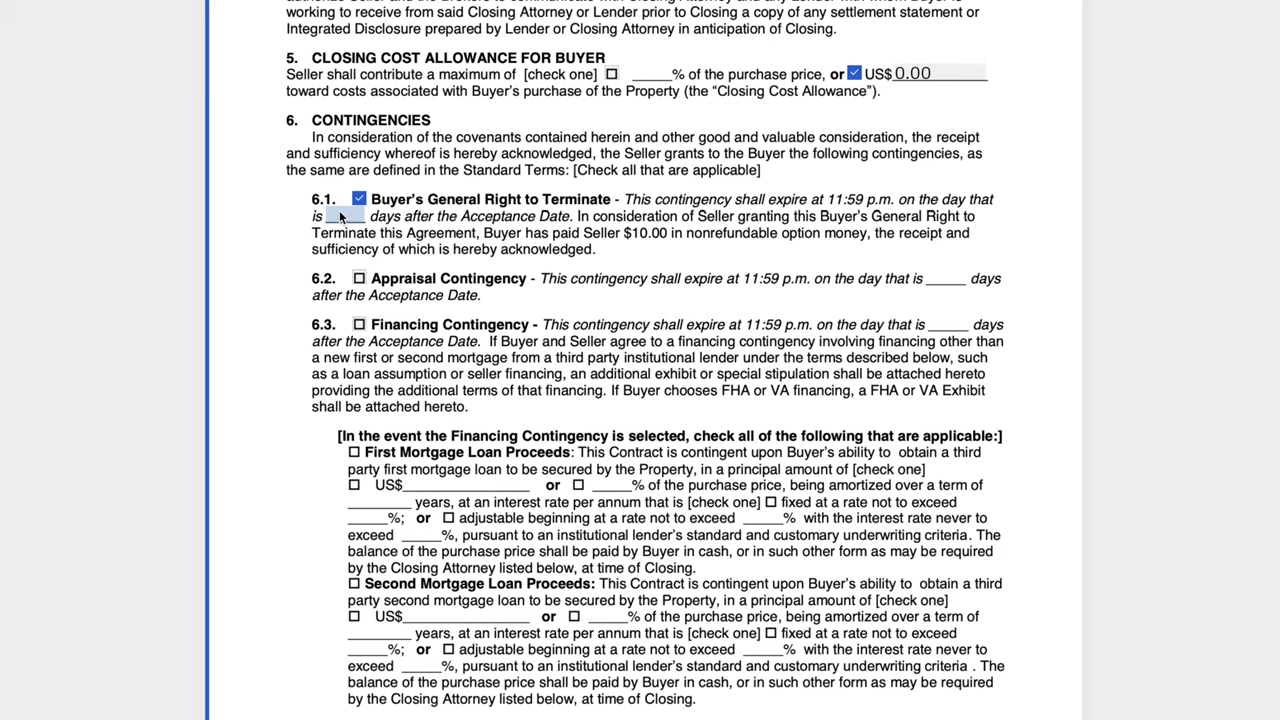
pyautogui.click(346, 219)
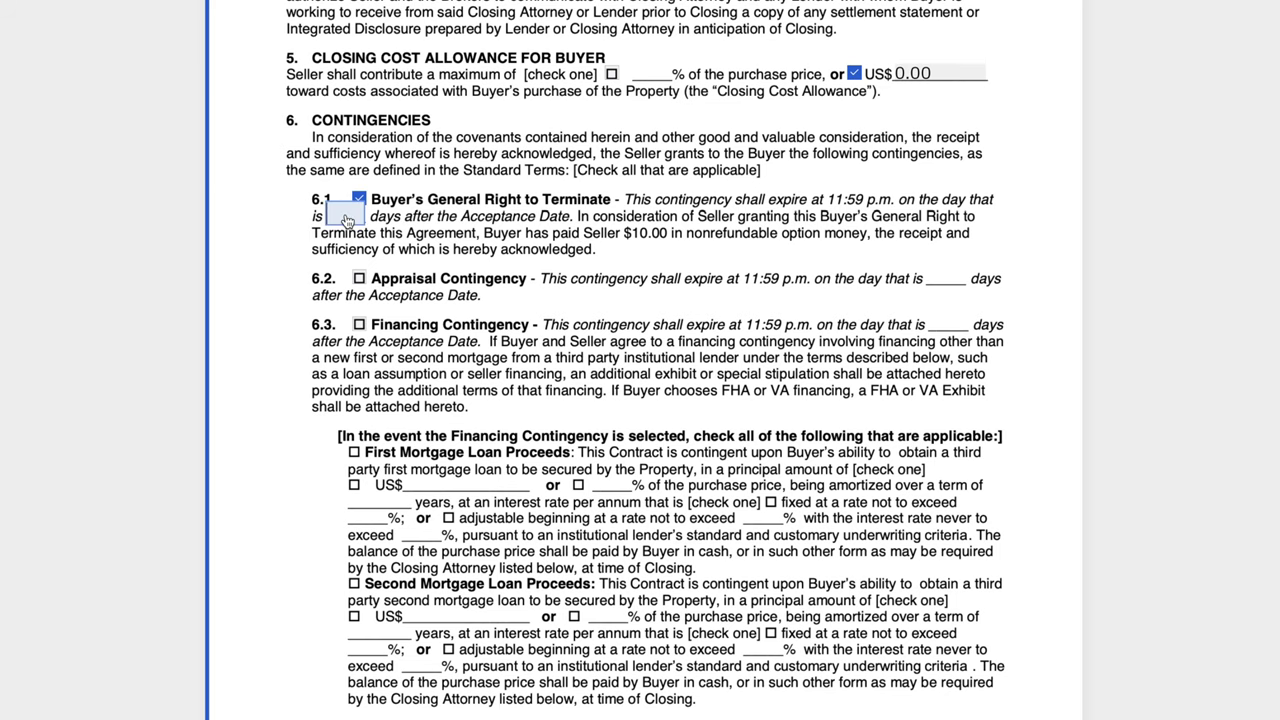
pyautogui.write('7')
pyautogui.click(509, 237)
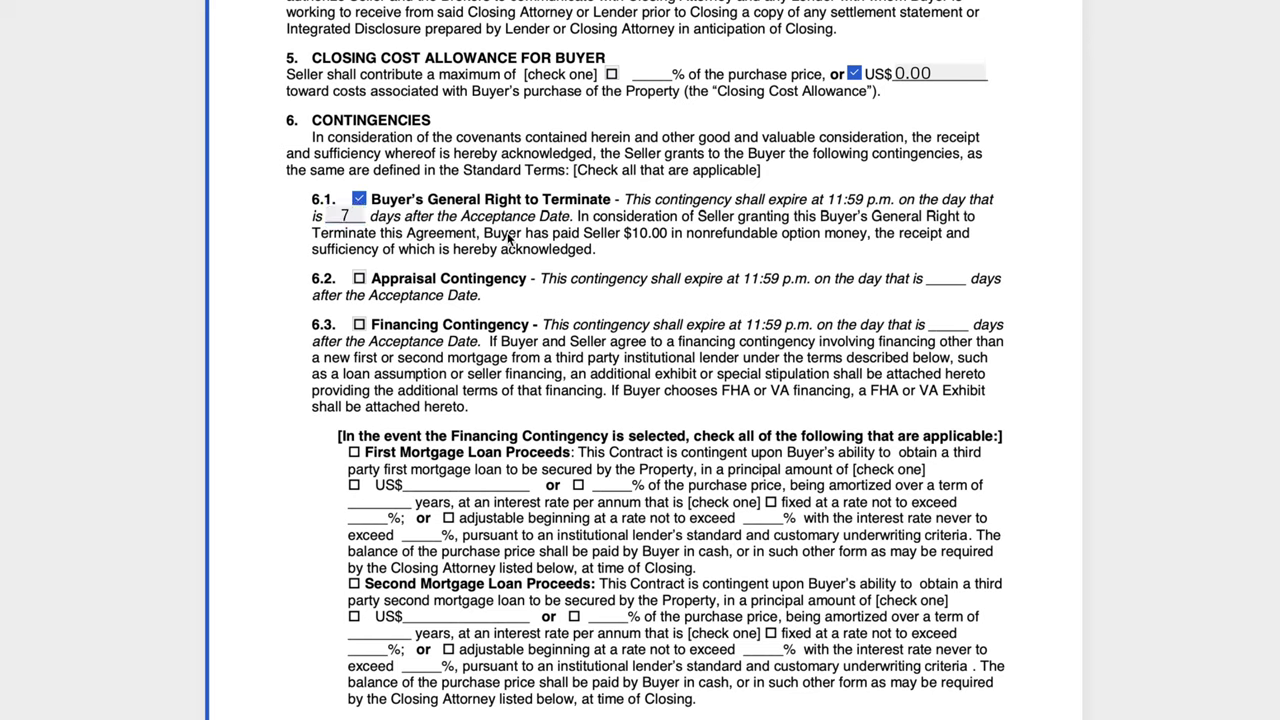
# Include the Appraisal and Financing contingencies, each expiring 21 days after the Acceptance Date.
pyautogui.click(359, 279)
pyautogui.click(359, 324)
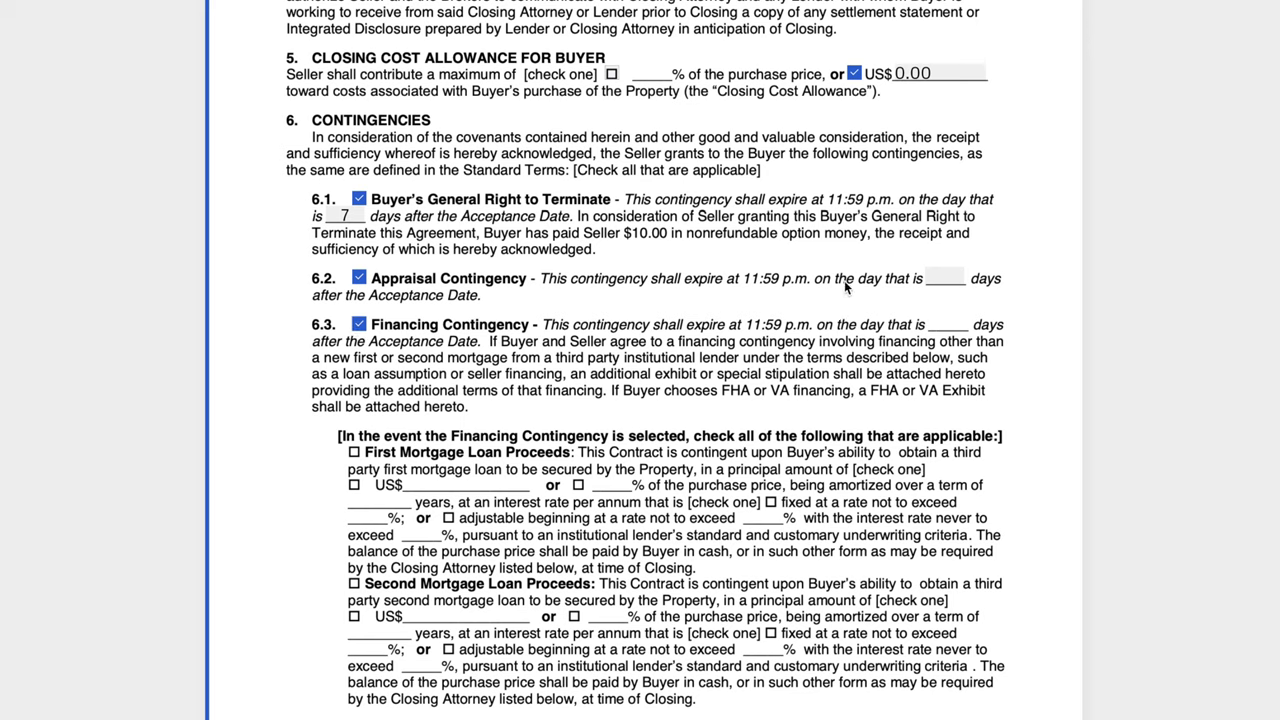
pyautogui.click(945, 279)
pyautogui.write('21')
pyautogui.click(949, 325)
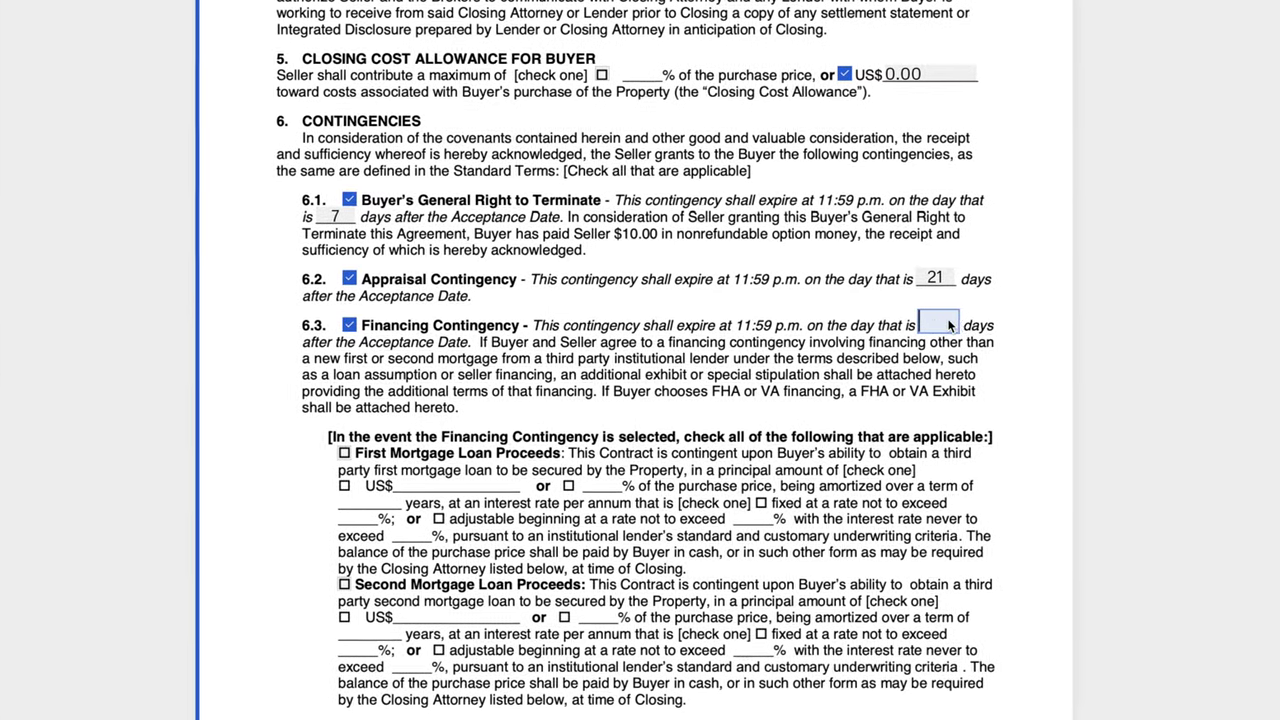
pyautogui.write('21')
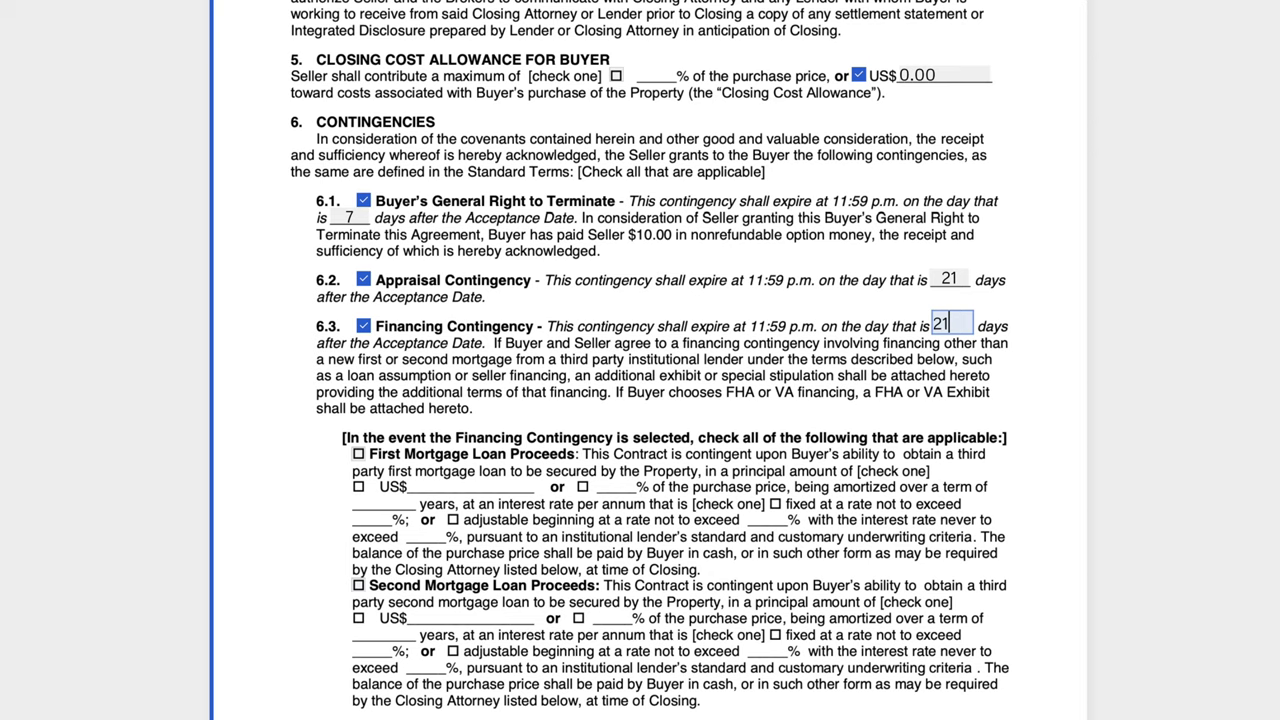
pyautogui.click(811, 379)
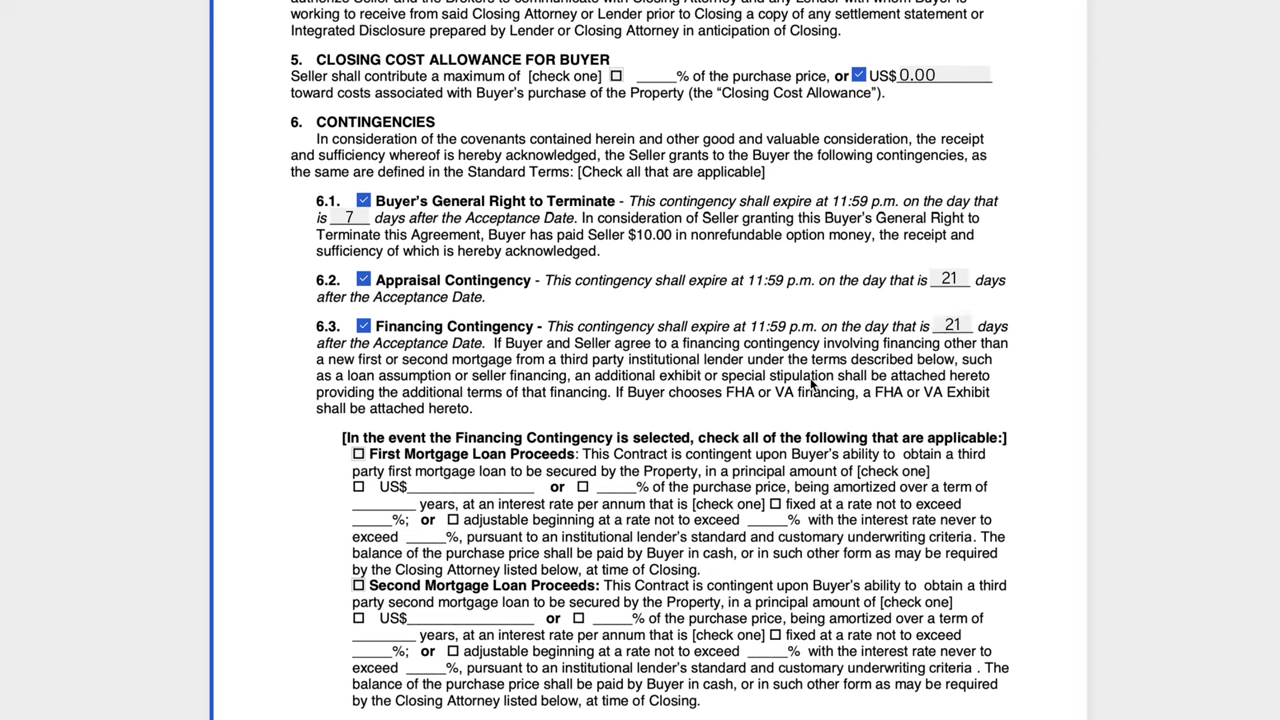
pyautogui.scroll(-1, 811, 382)
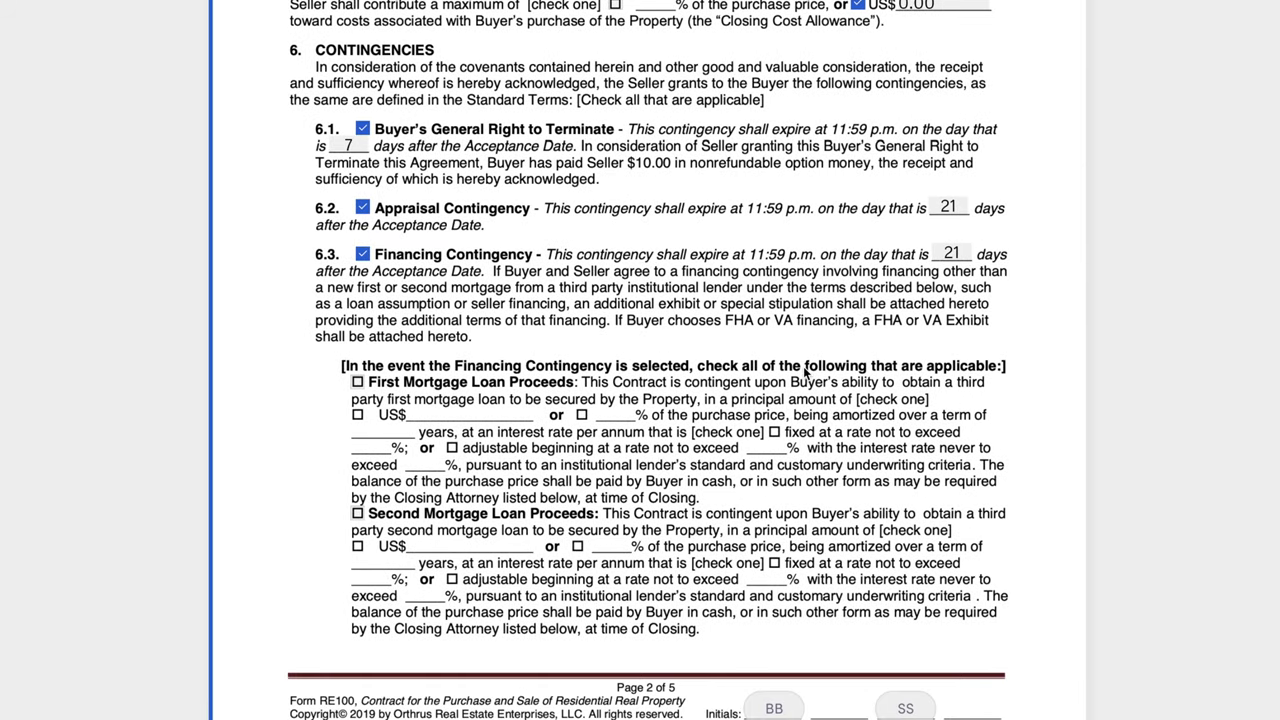
pyautogui.scroll(-1, 806, 372)
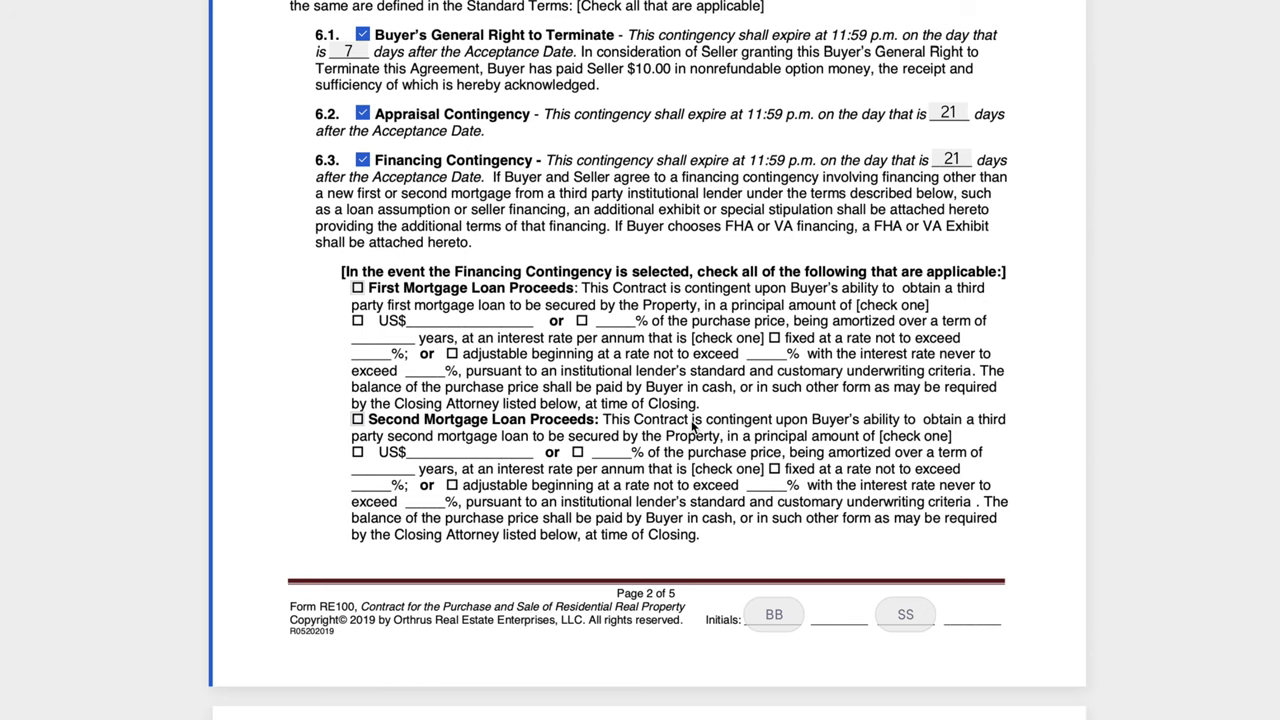
# Set the Buyer's permitted property inspection hours in section 7 to 9:00 a.m. to 7:00 p.m.
pyautogui.scroll(-3, 680, 427)
pyautogui.scroll(-5, 678, 426)
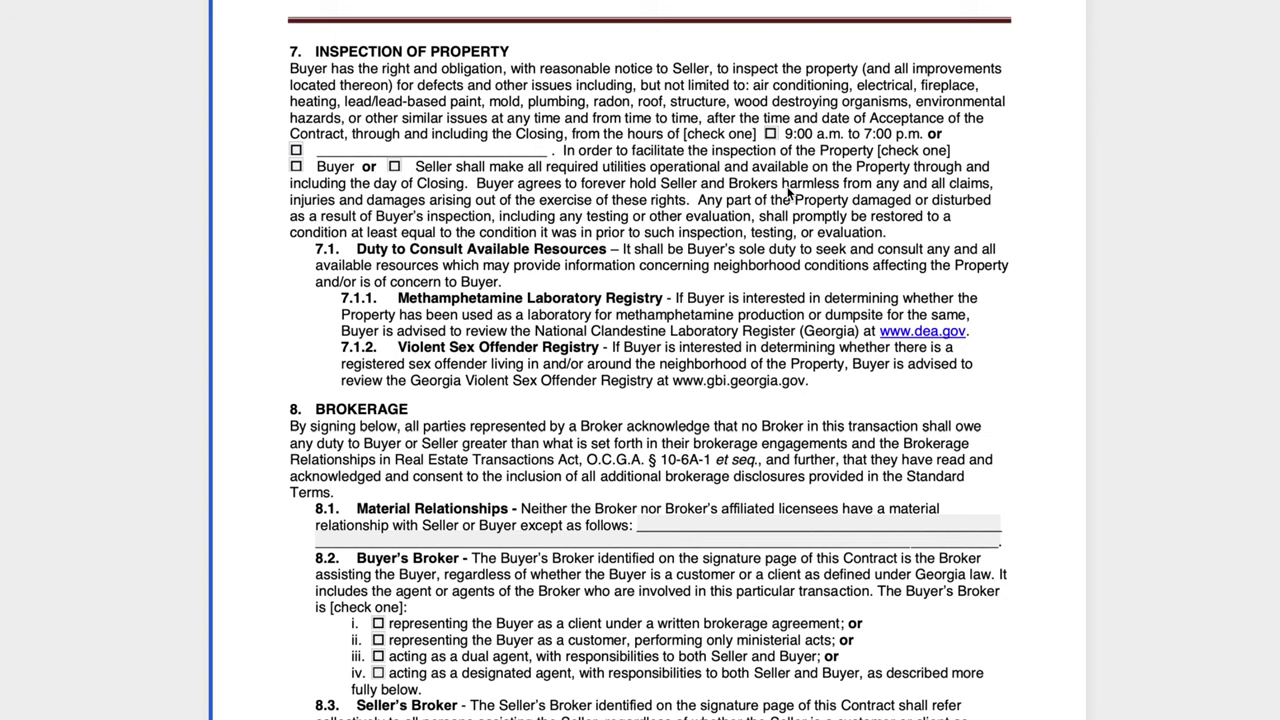
pyautogui.click(771, 134)
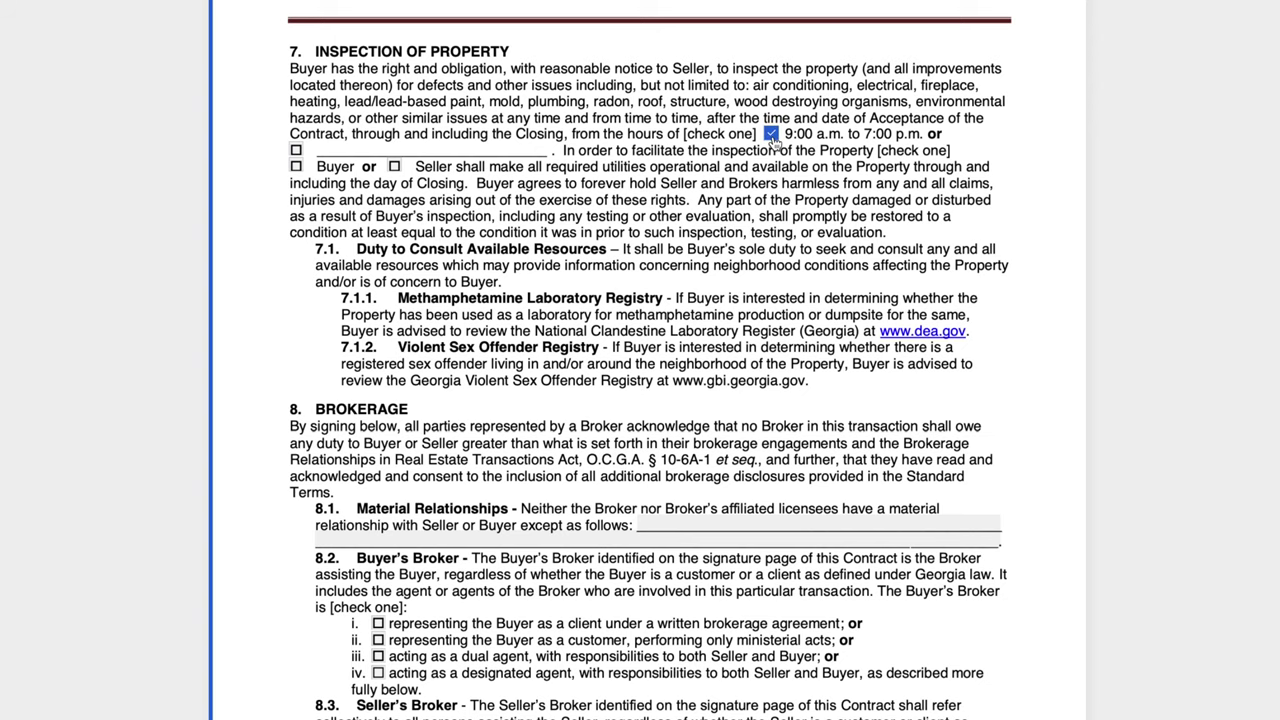
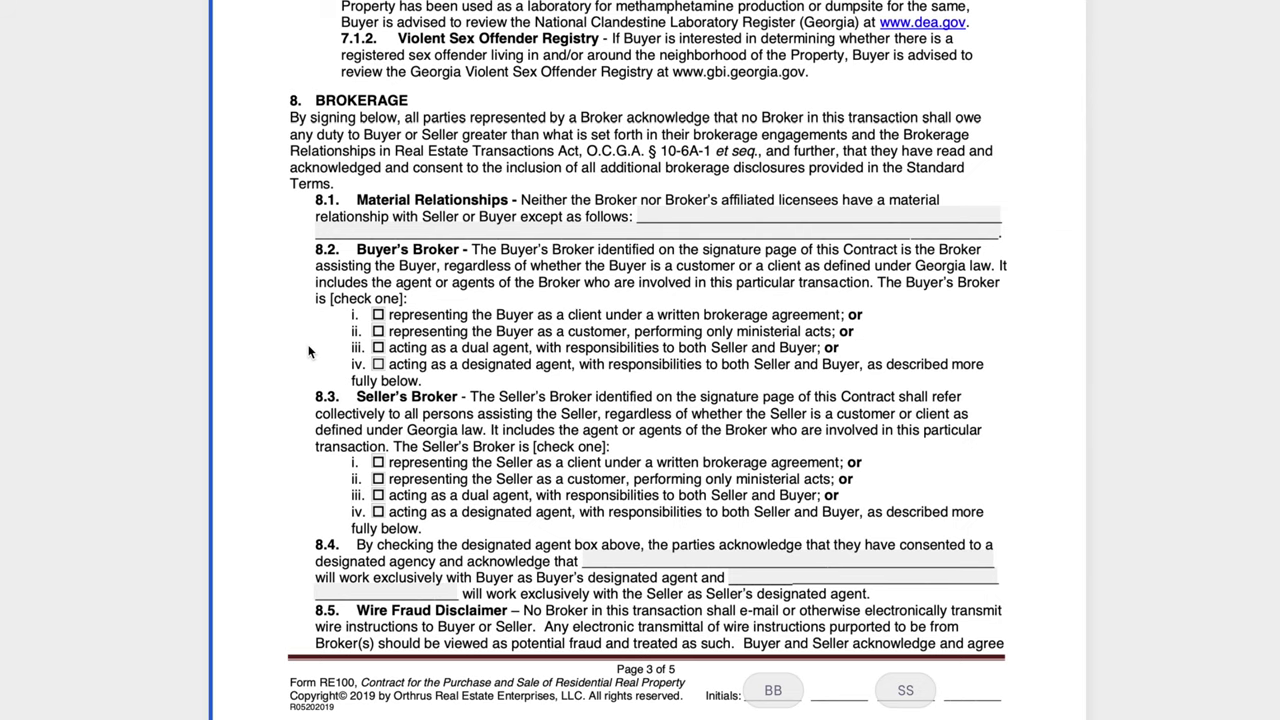
# Mark the Buyer's Broker as representing the Buyer as a client and the Seller's Broker as representing the Seller as a customer.
pyautogui.scroll(-1, 308, 351)
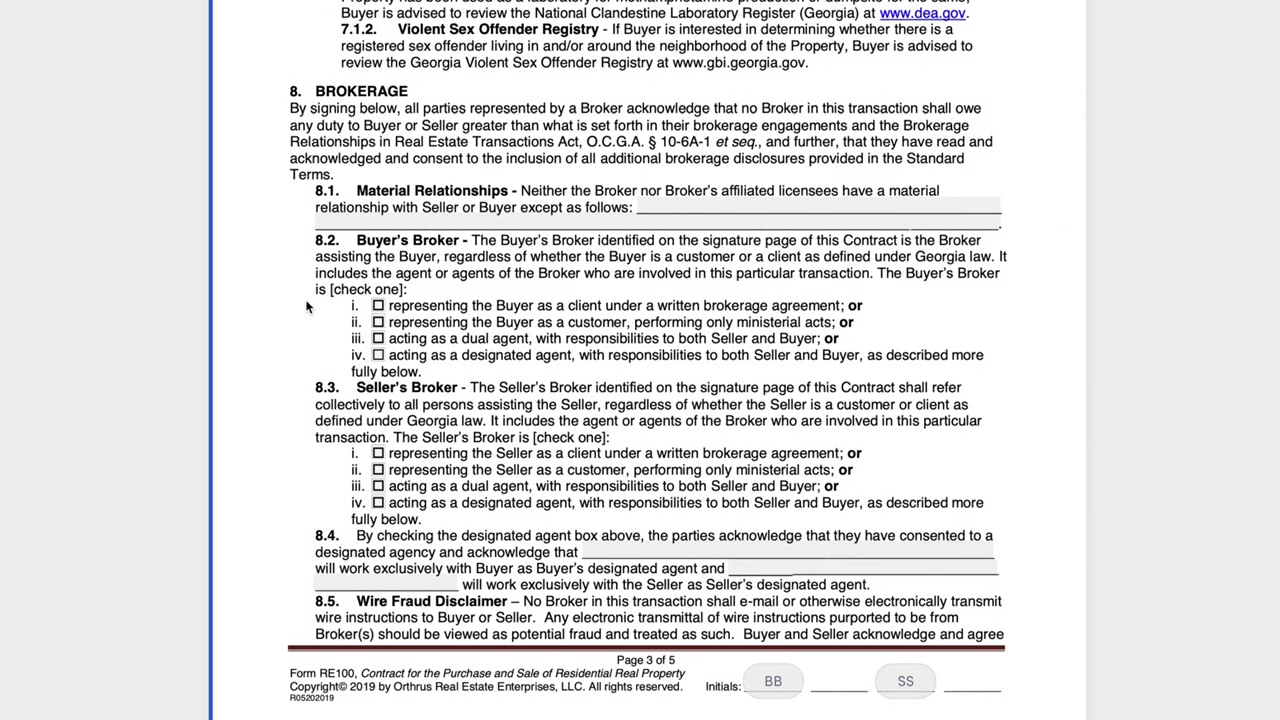
pyautogui.click(378, 306)
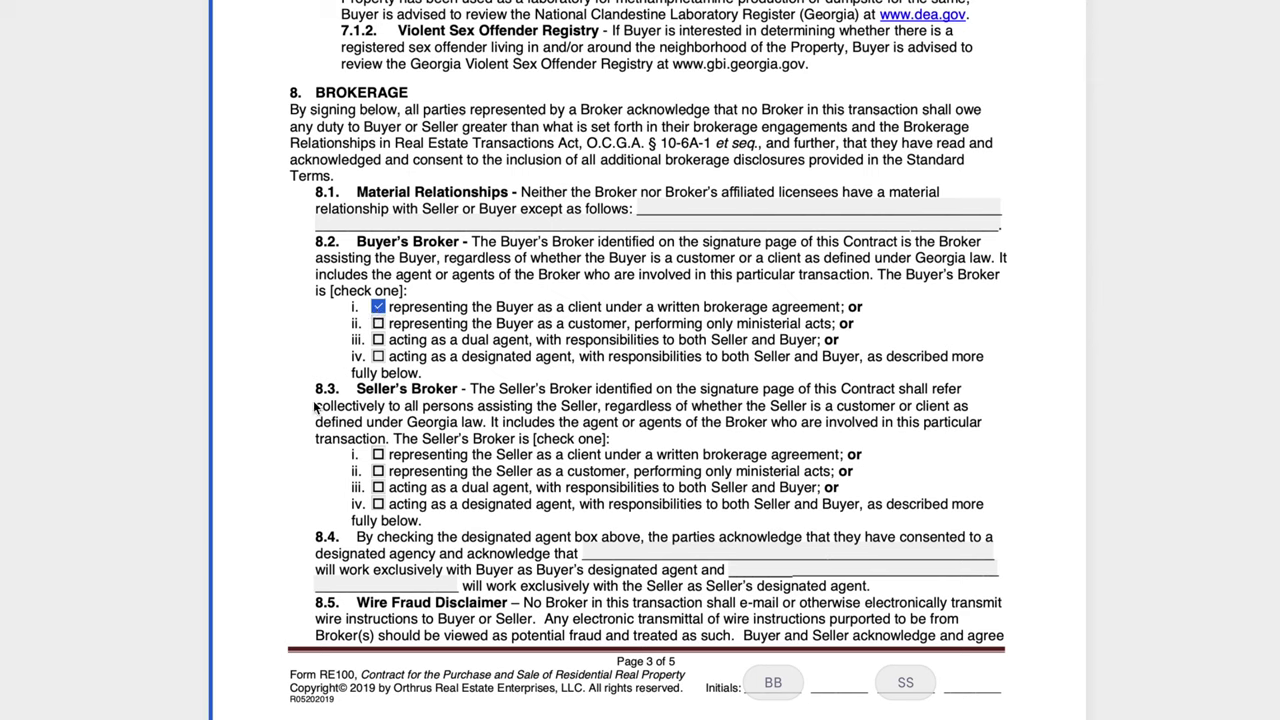
pyautogui.click(378, 472)
# Review the designated agency and wire fraud clauses, the exhibits list and the Special Stipulations area.
pyautogui.scroll(-3, 277, 378)
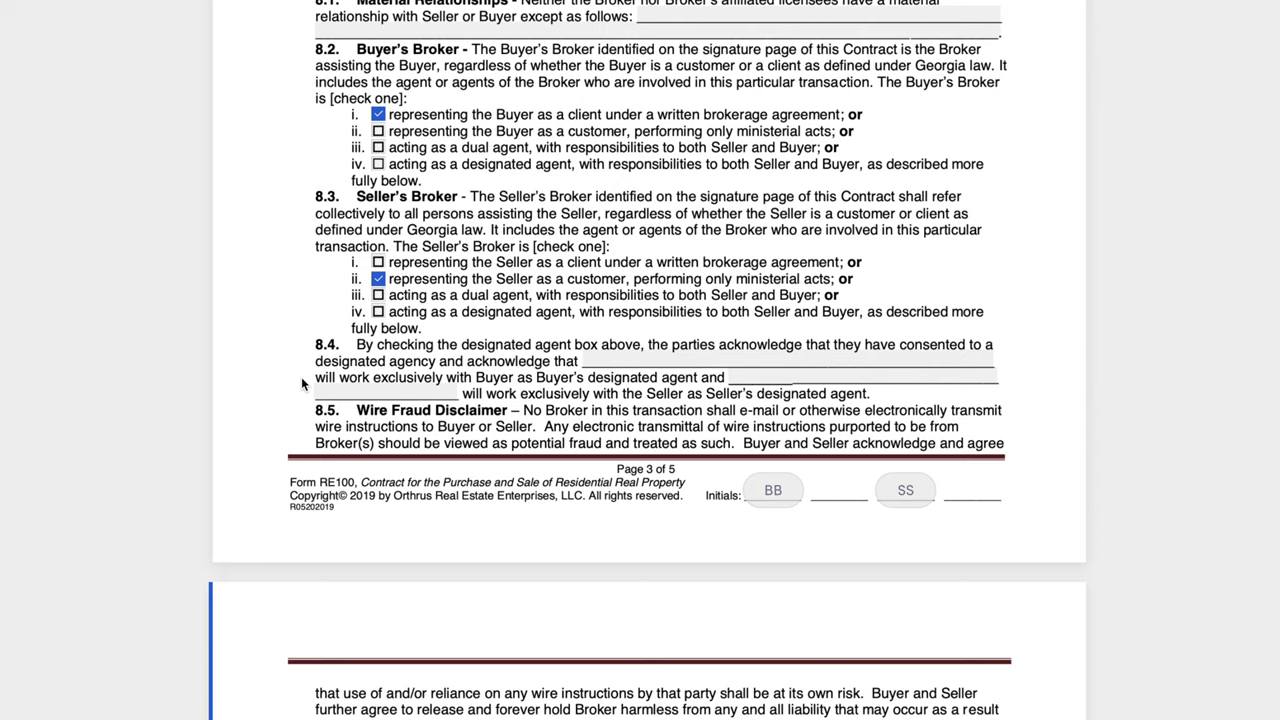
pyautogui.scroll(-5, 301, 377)
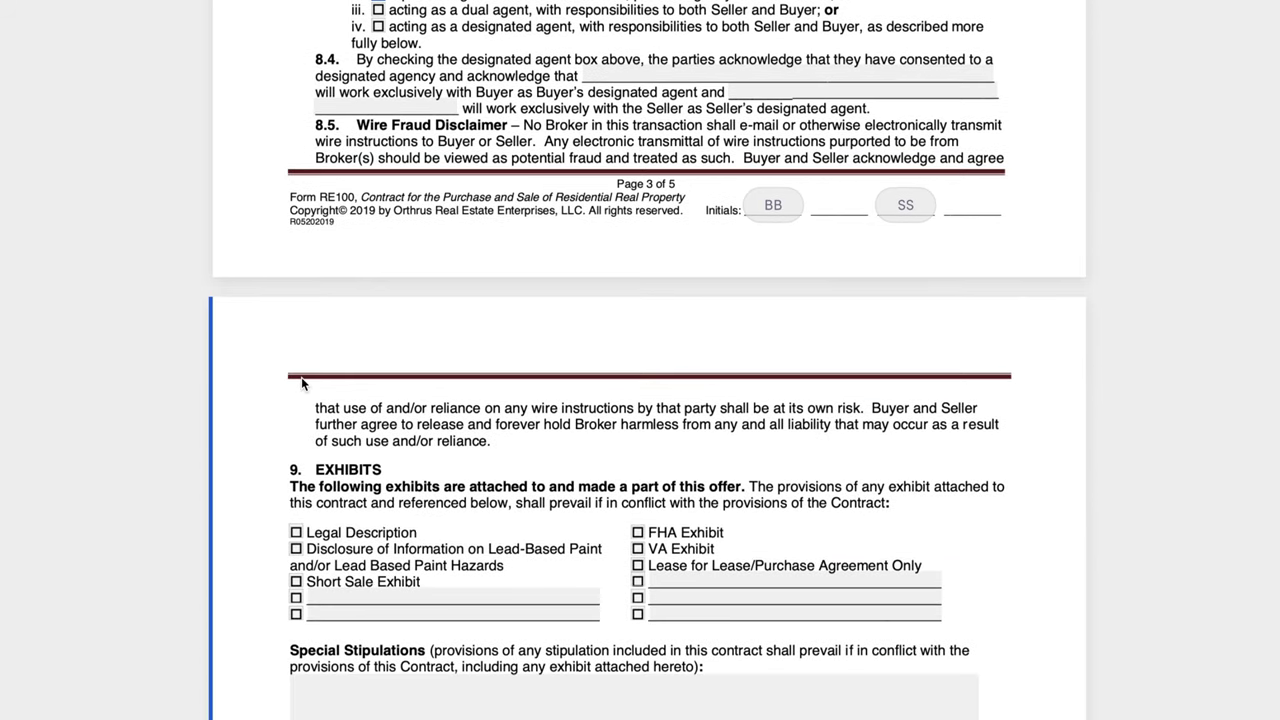
pyautogui.scroll(-5, 302, 384)
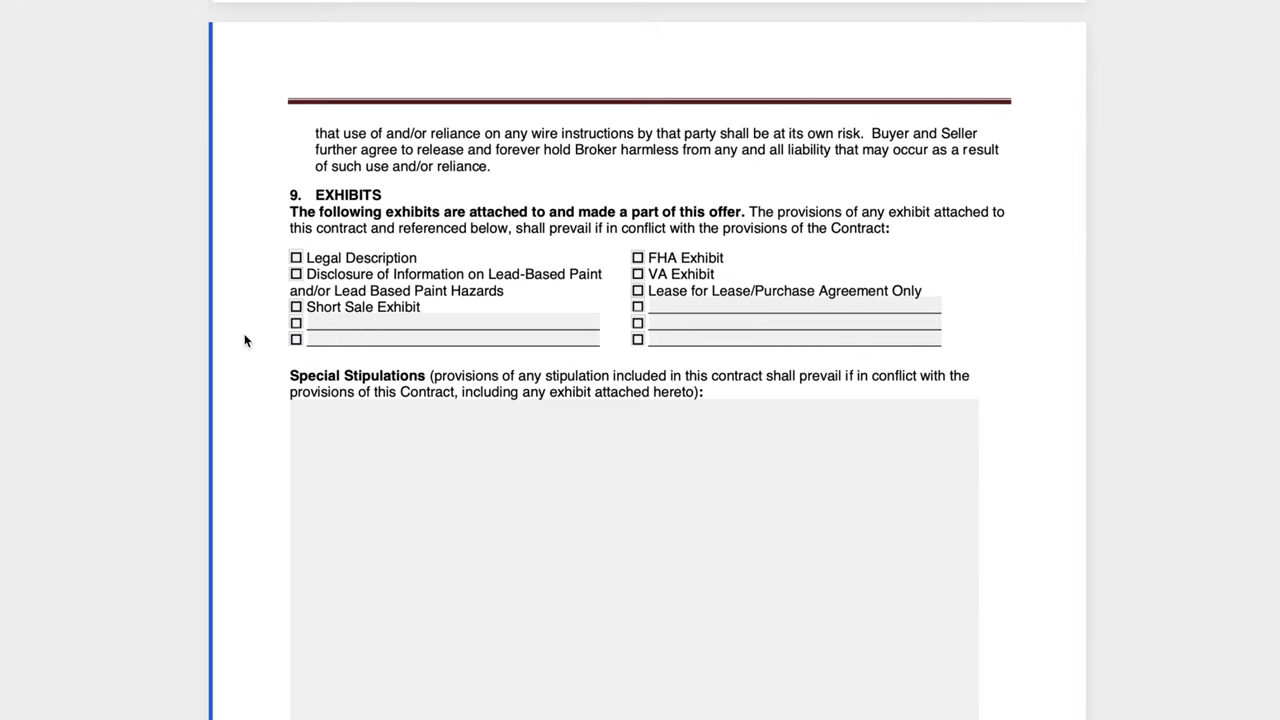
pyautogui.scroll(-2, 244, 341)
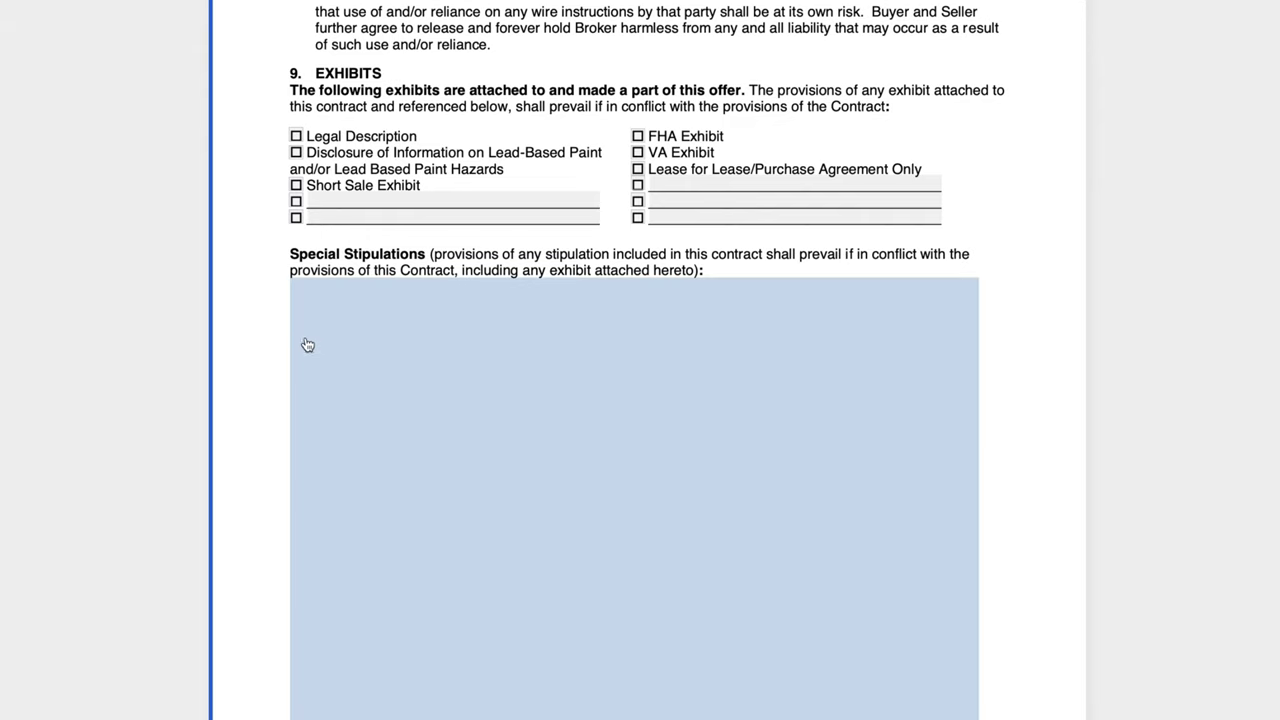
pyautogui.scroll(-6, 273, 345)
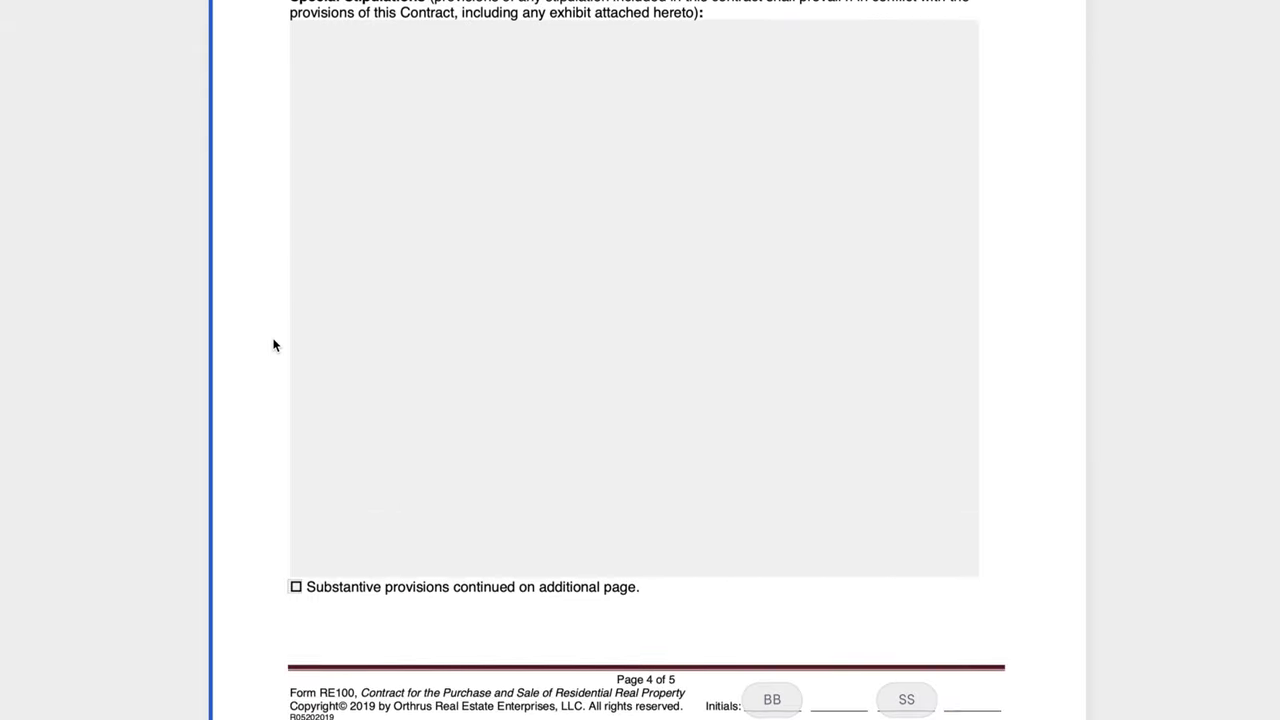
pyautogui.scroll(-4, 273, 345)
pyautogui.scroll(-6, 273, 345)
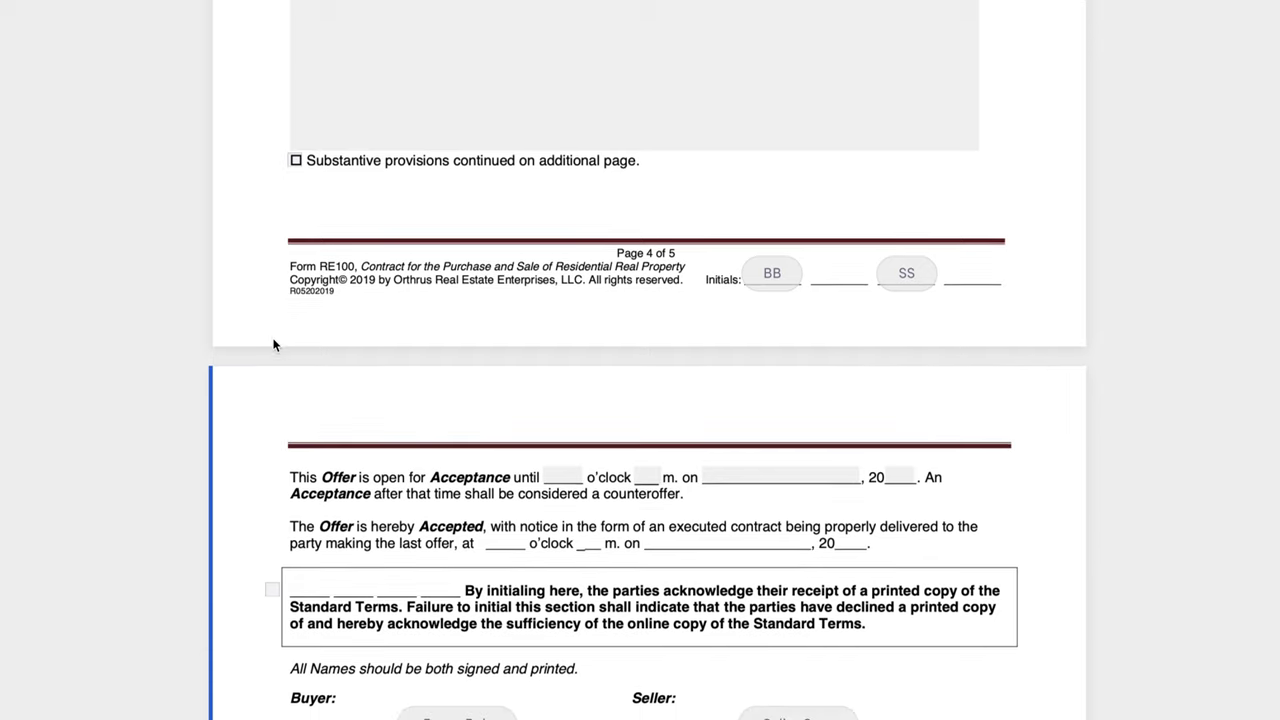
# Examine the signature page's offer acceptance deadline, Buyer and Seller contact fields, broker details and MLS listing field.
pyautogui.scroll(-2, 273, 345)
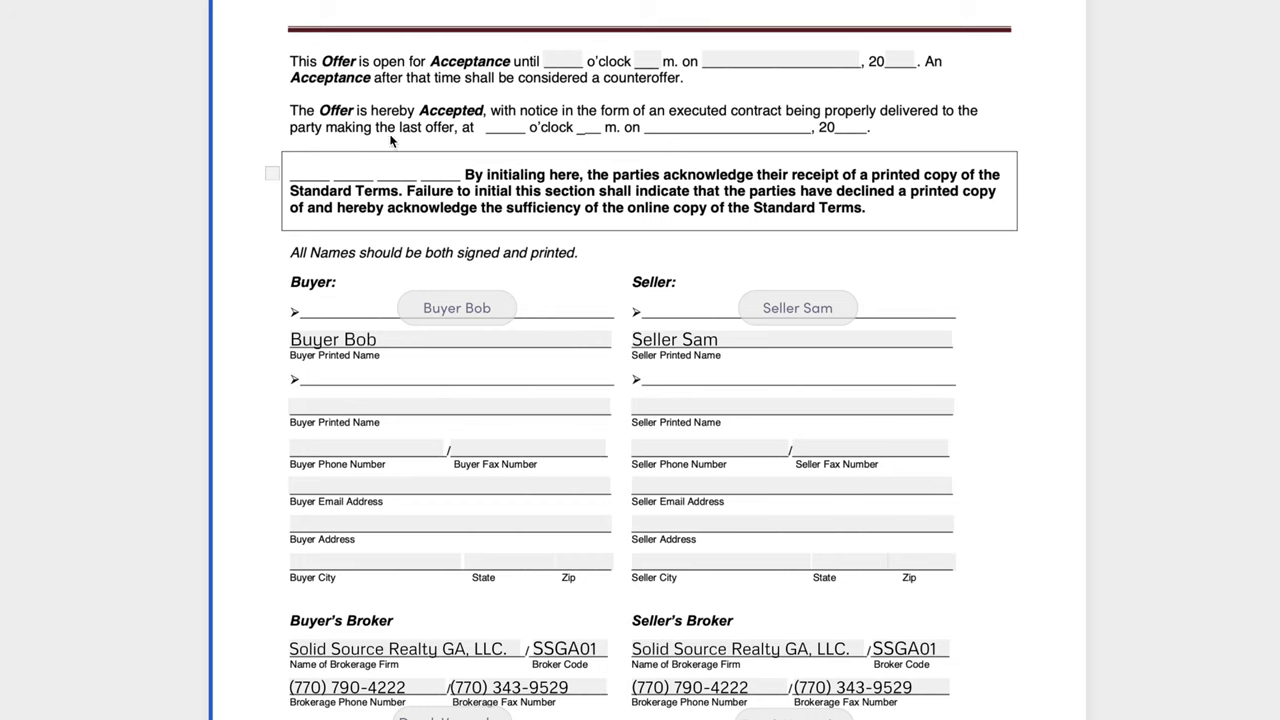
pyautogui.scroll(-2, 269, 300)
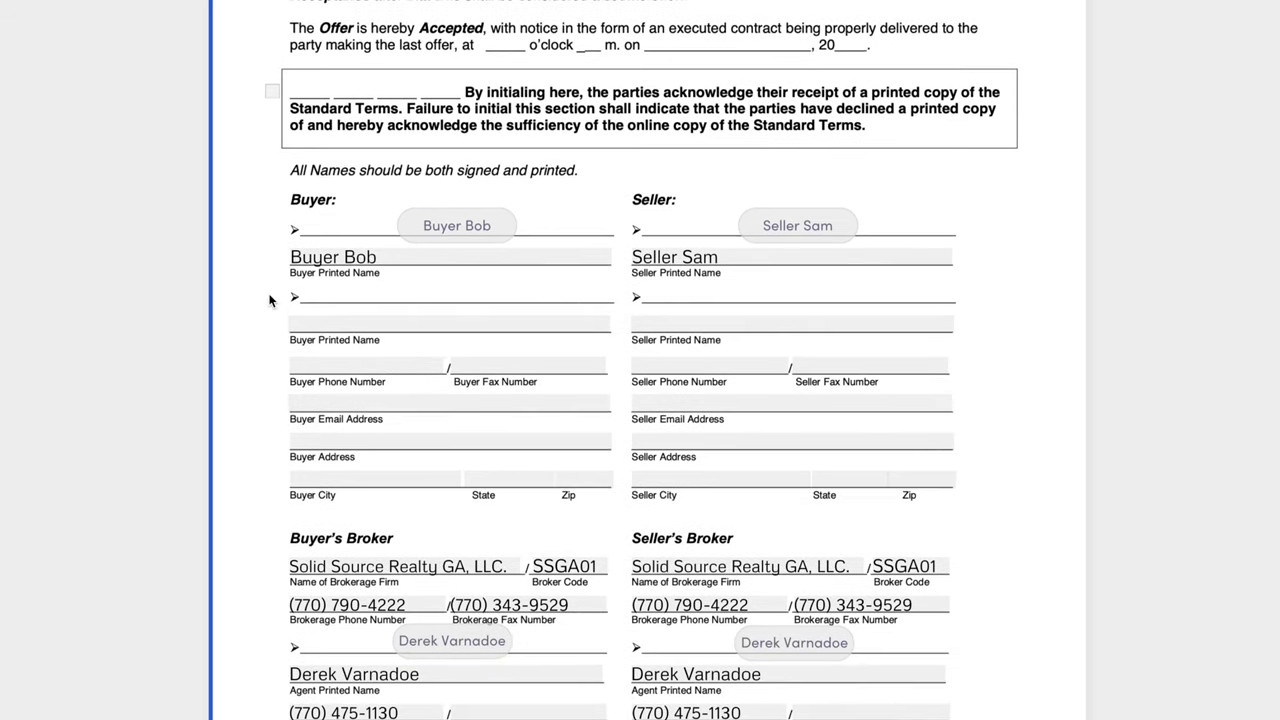
pyautogui.scroll(-4, 269, 300)
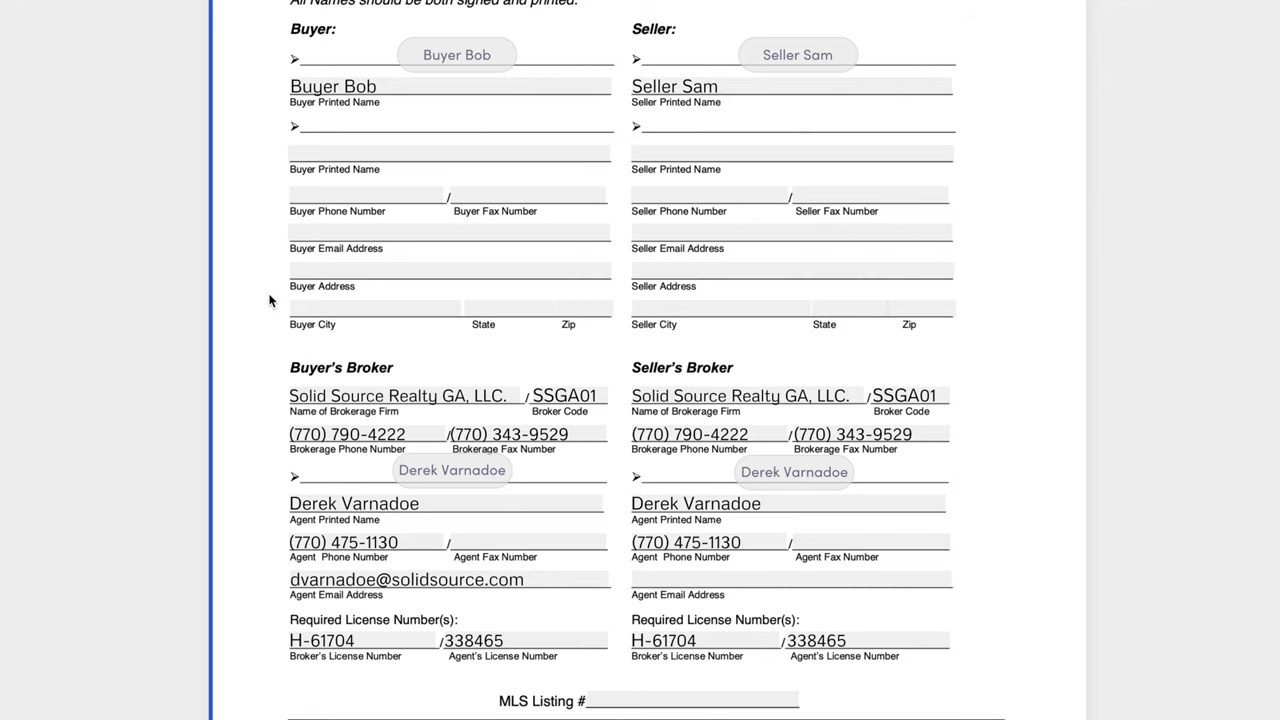
pyautogui.scroll(3, 269, 300)
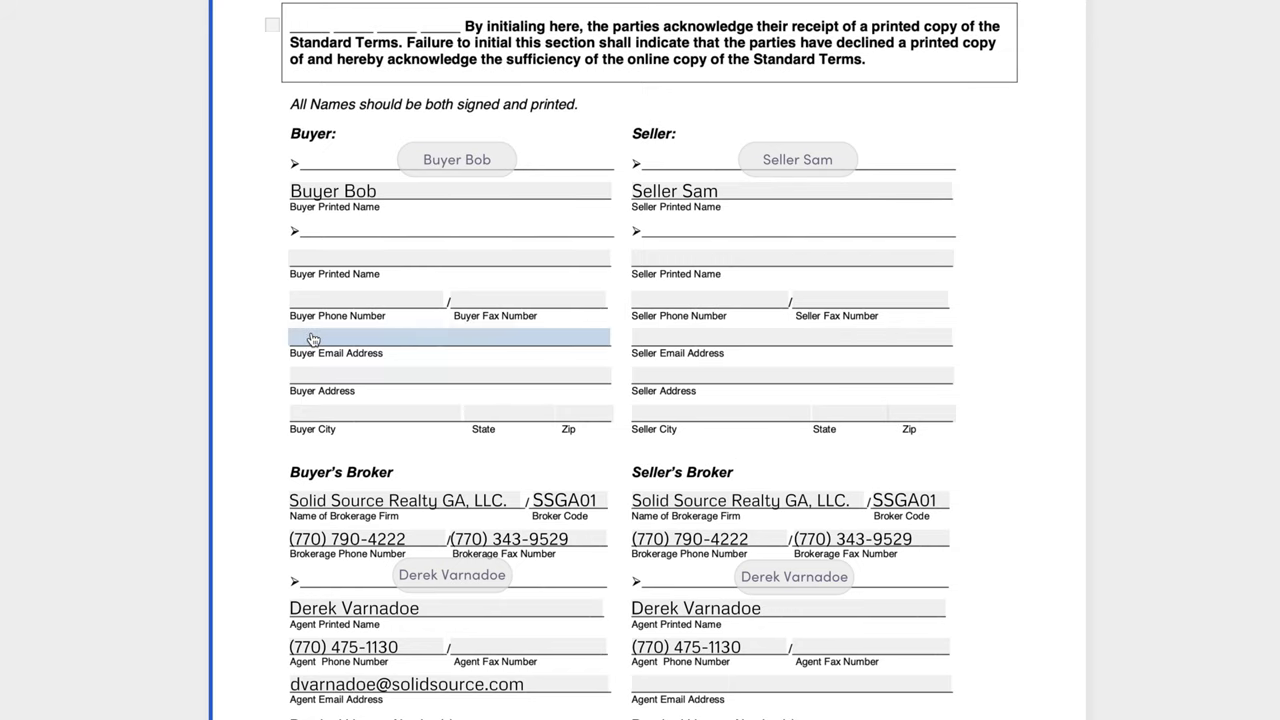
pyautogui.scroll(-1, 250, 410)
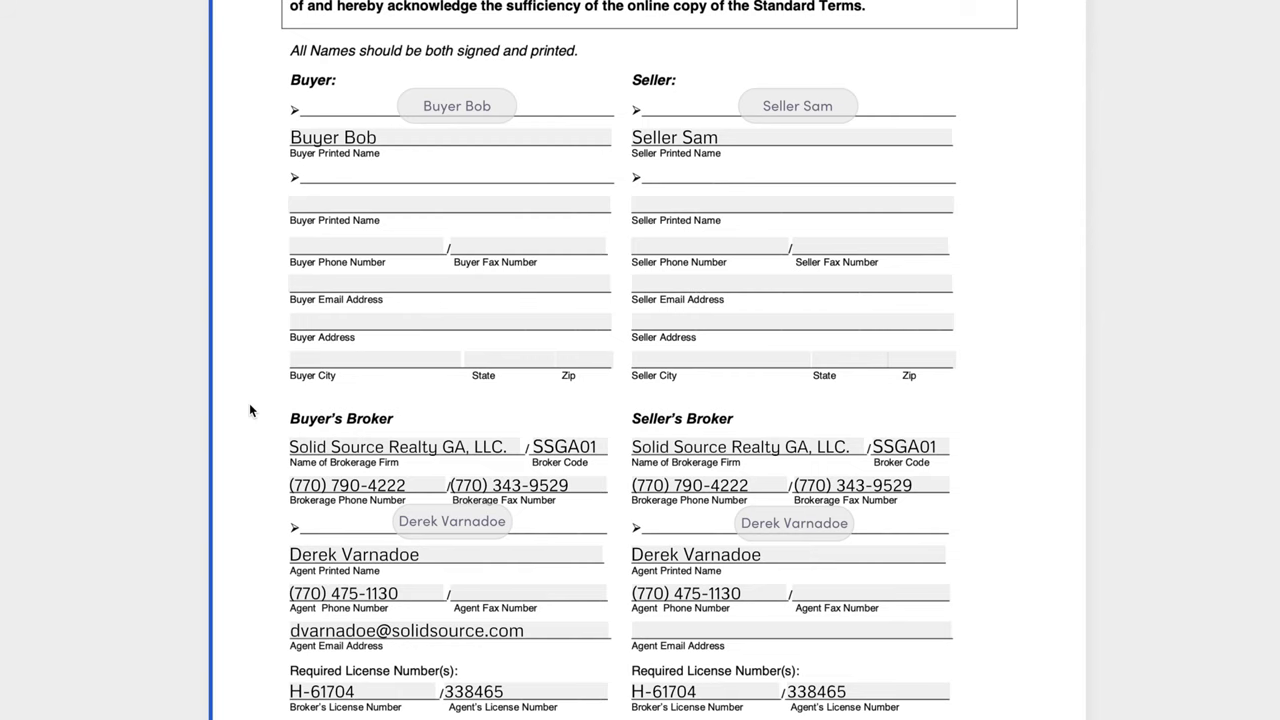
pyautogui.scroll(-1, 250, 410)
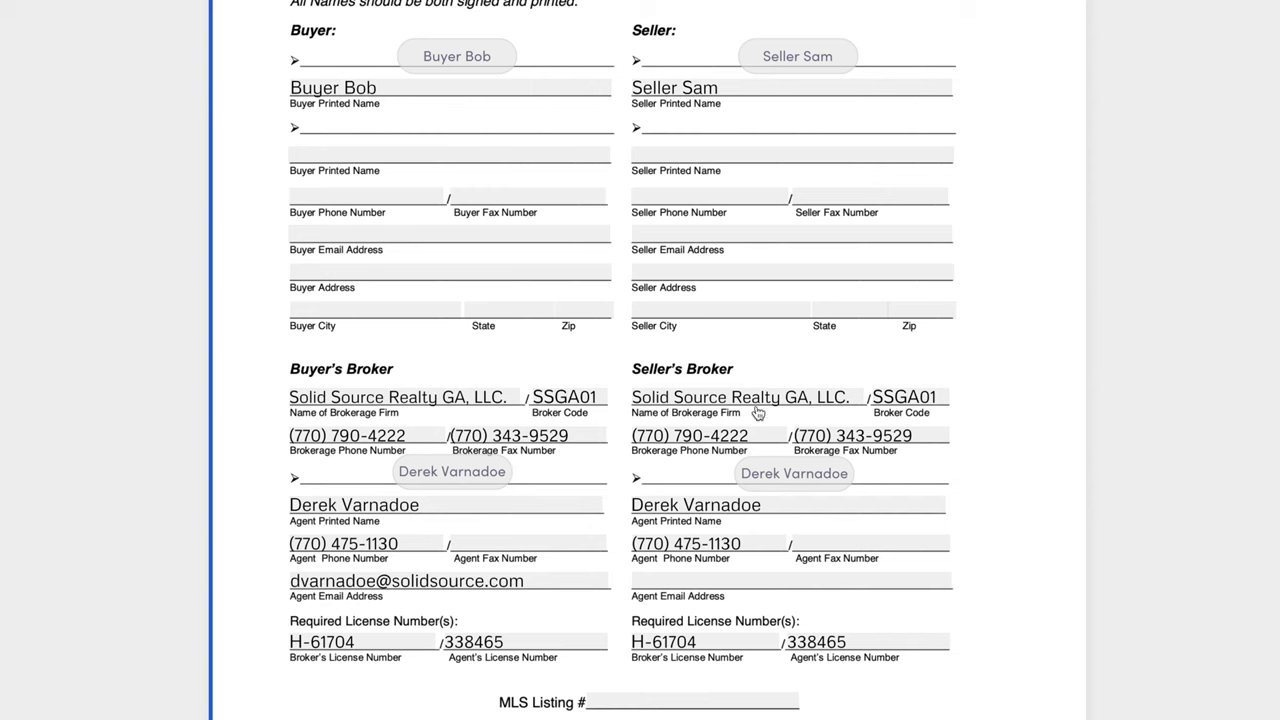
pyautogui.scroll(-1, 260, 507)
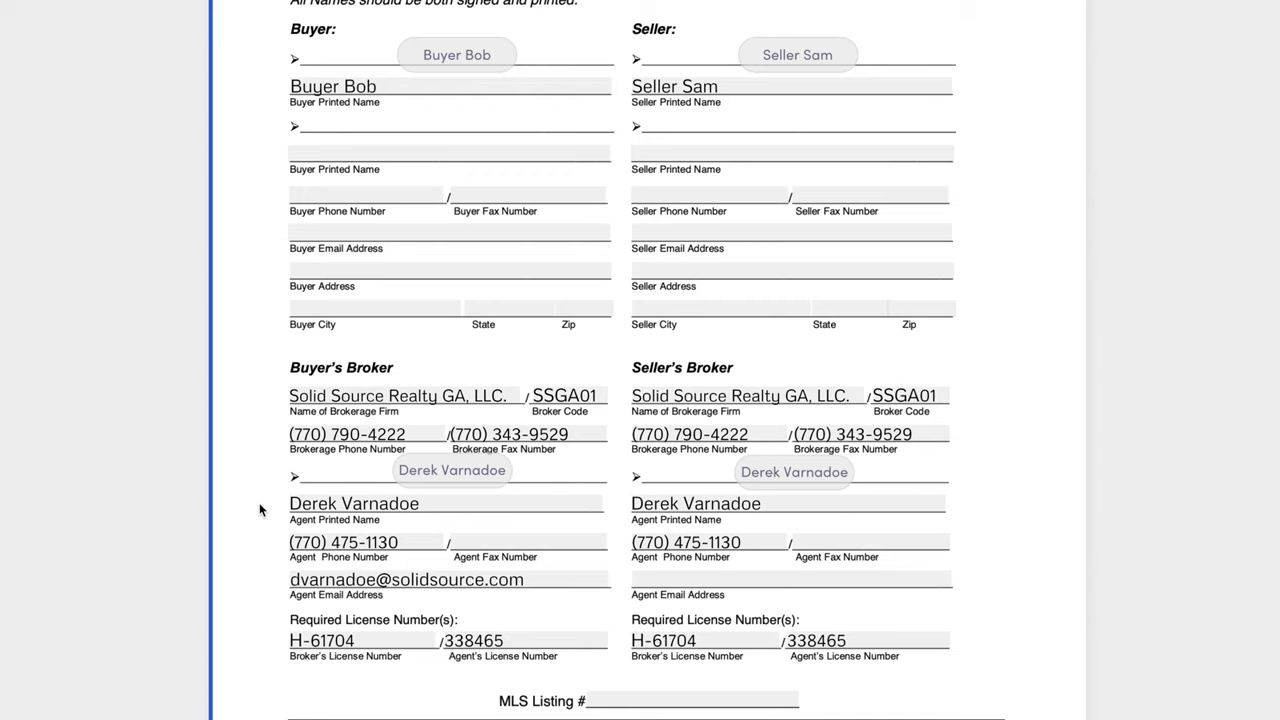
pyautogui.scroll(-1, 260, 510)
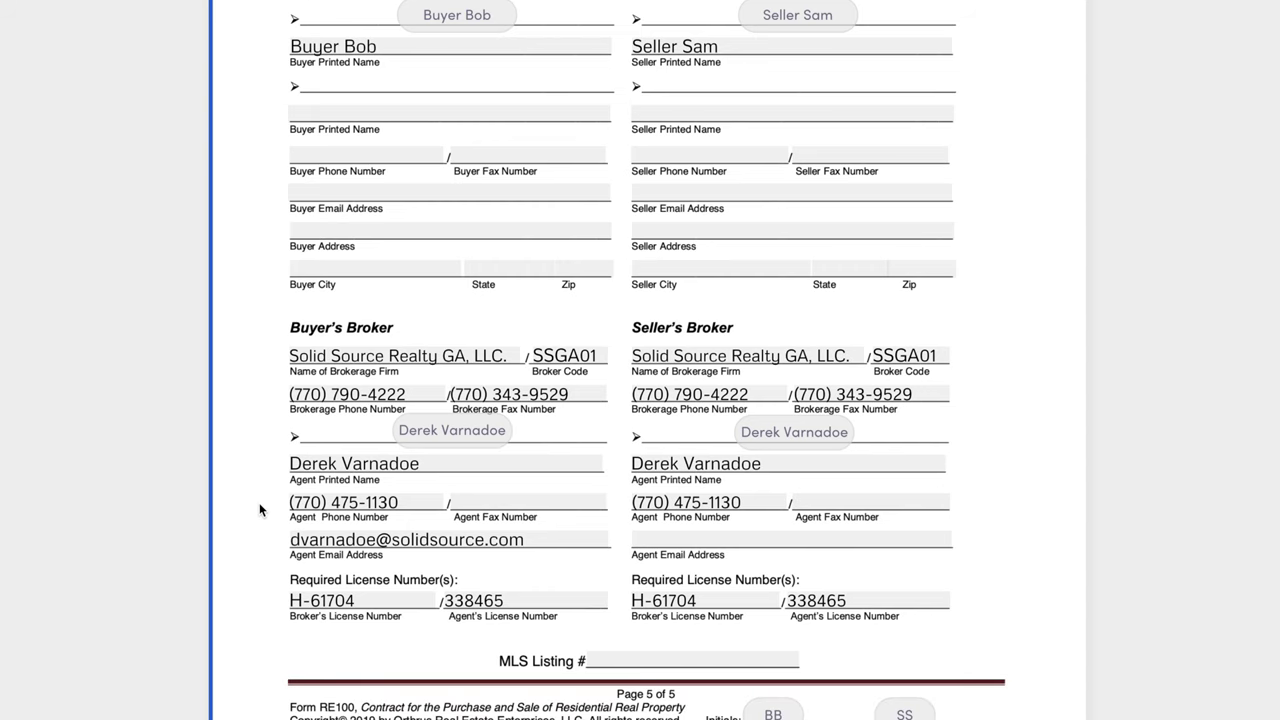